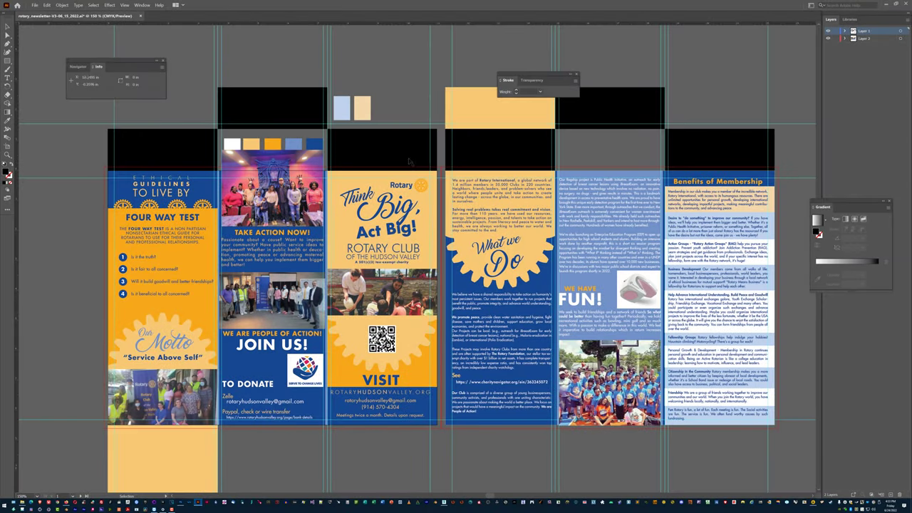
Pull the black rectangle above the Ethical Guidelines panel out of the layout using outline view and delete it
key("ctrl+y")
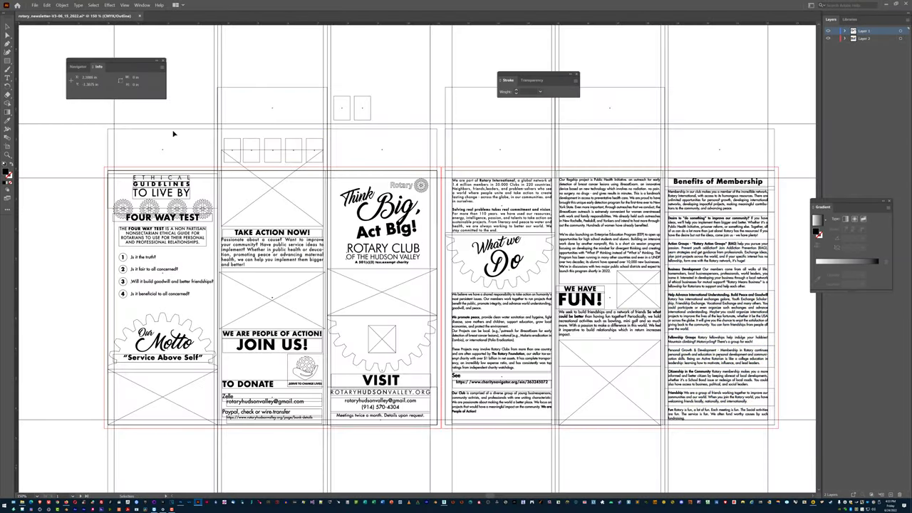
left_click(178, 134)
left_click_drag(193, 132, 276, 63)
key("ctrl+y")
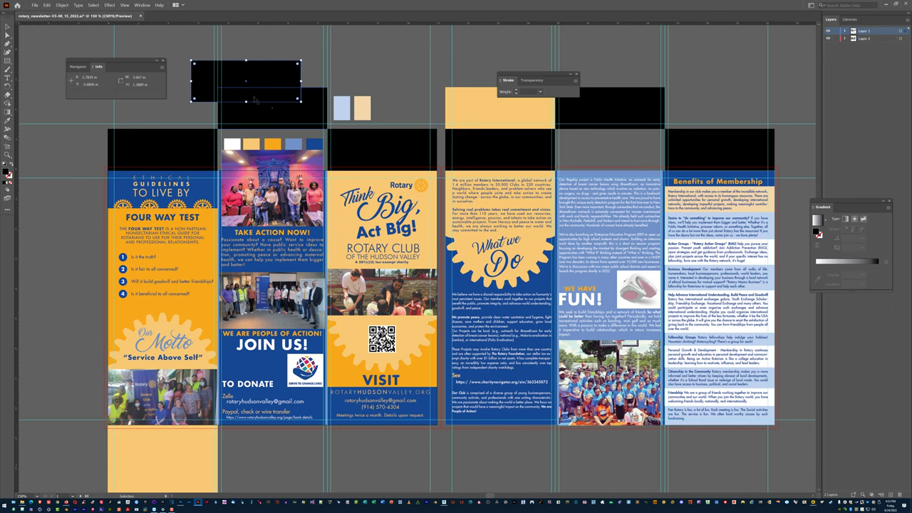
left_click_drag(244, 71, 63, 244)
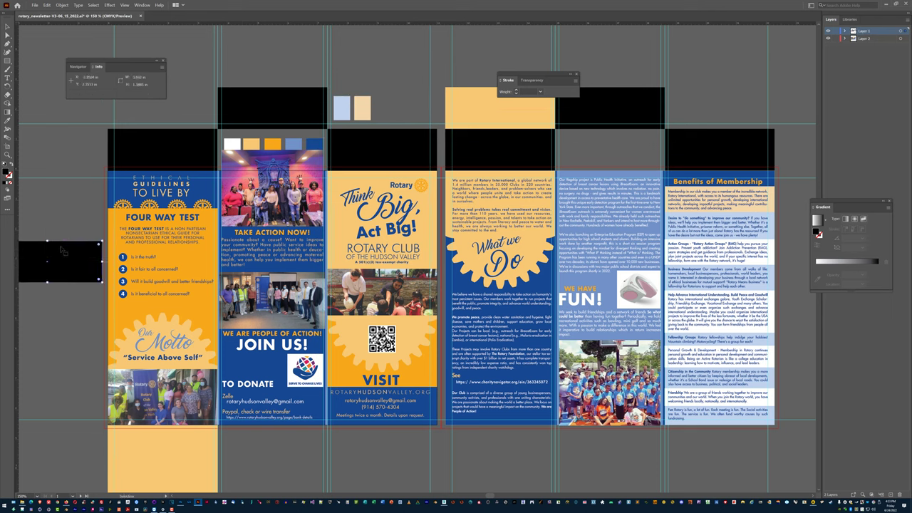
key("Delete")
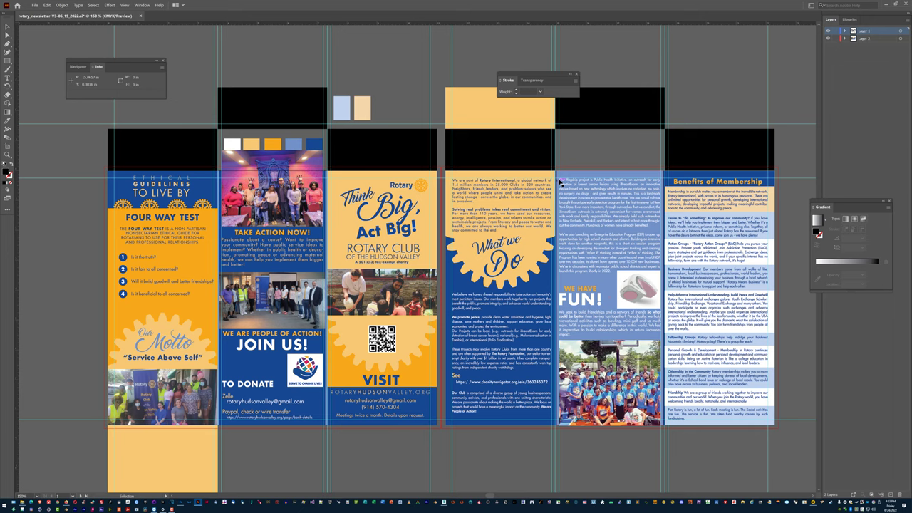
Examine the brochure's inside and outside panels up close, including their text, images, colour blocks and guides
key("ctrl+plus")
key("ctrl+plus")
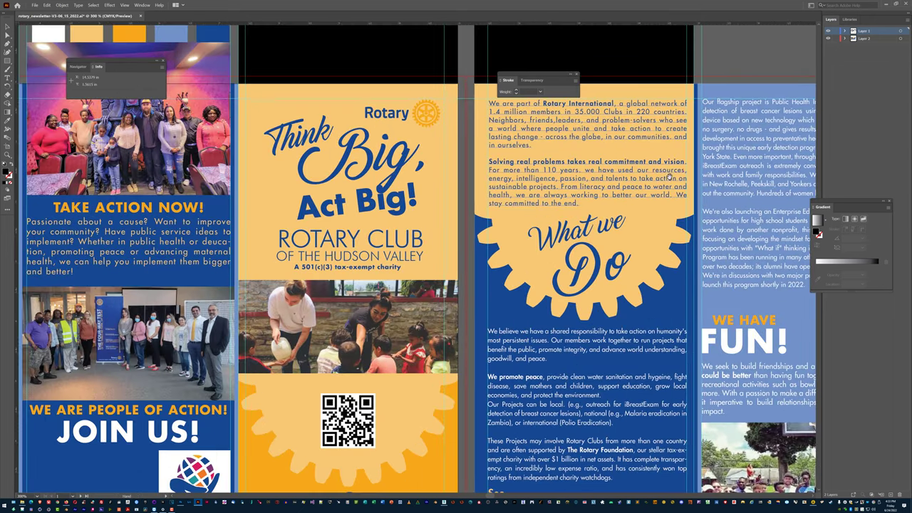
left_click_drag(666, 179, 233, 280)
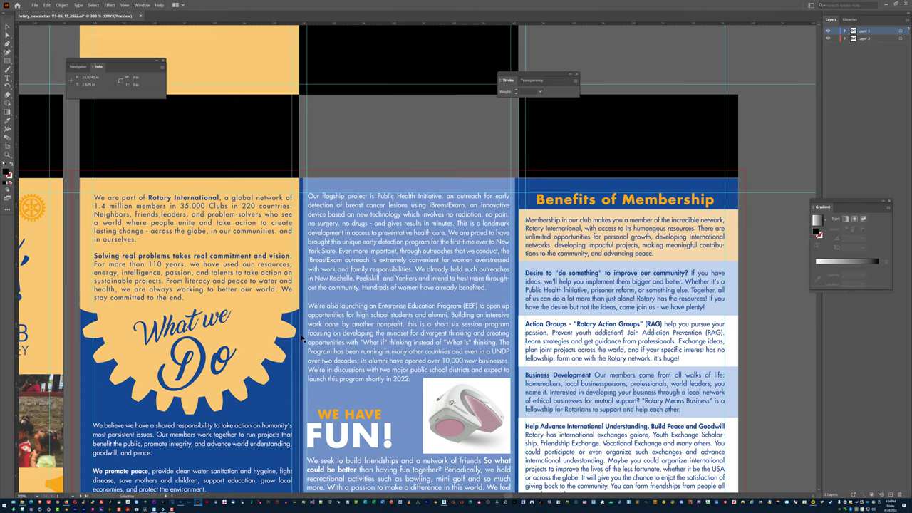
left_click_drag(391, 347, 425, 146)
scroll(397, 190, "down", 2)
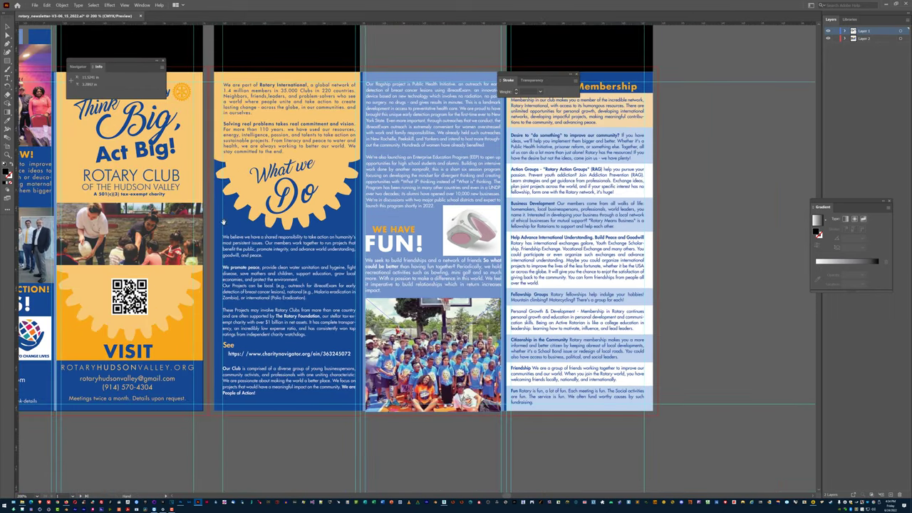
left_click_drag(231, 226, 409, 365)
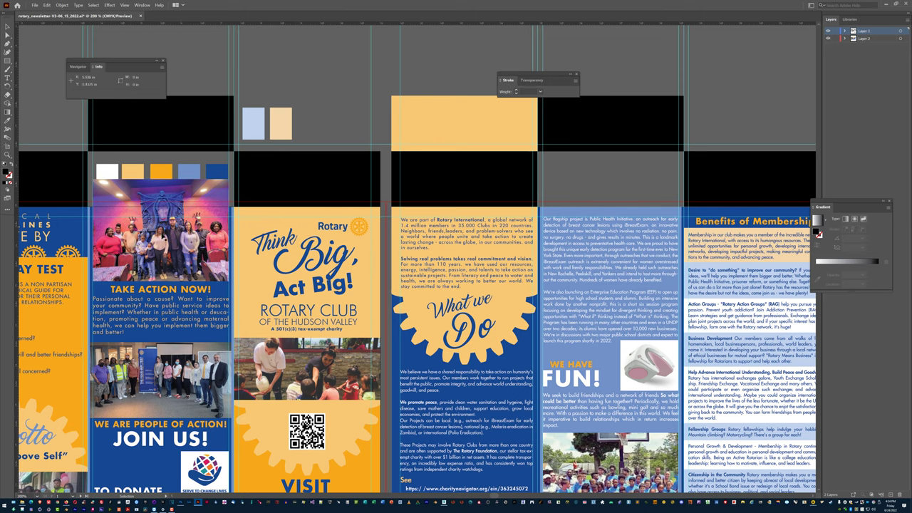
left_click_drag(165, 261, 249, 160)
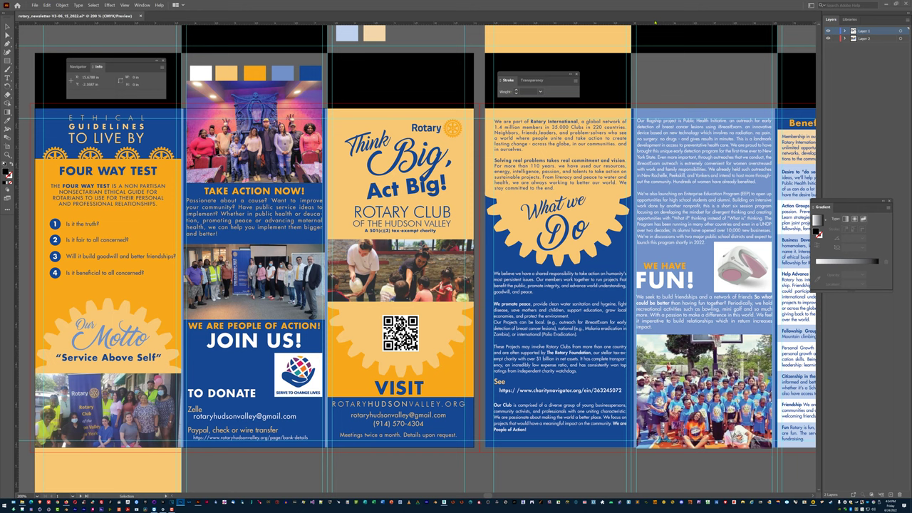
Preview the artboard with the outside panels in Save for Web at a width of 1800 px, without saving it
left_click(33, 6)
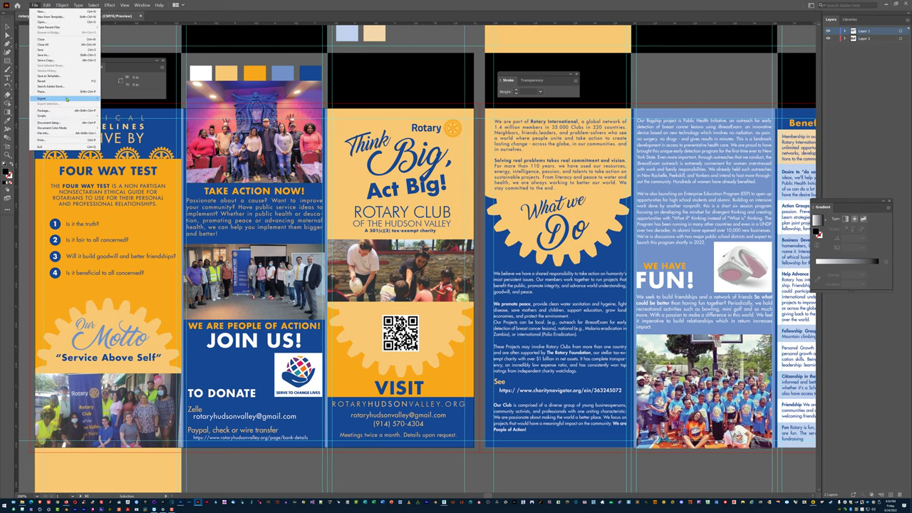
mouse_move(53, 98)
left_click(126, 108)
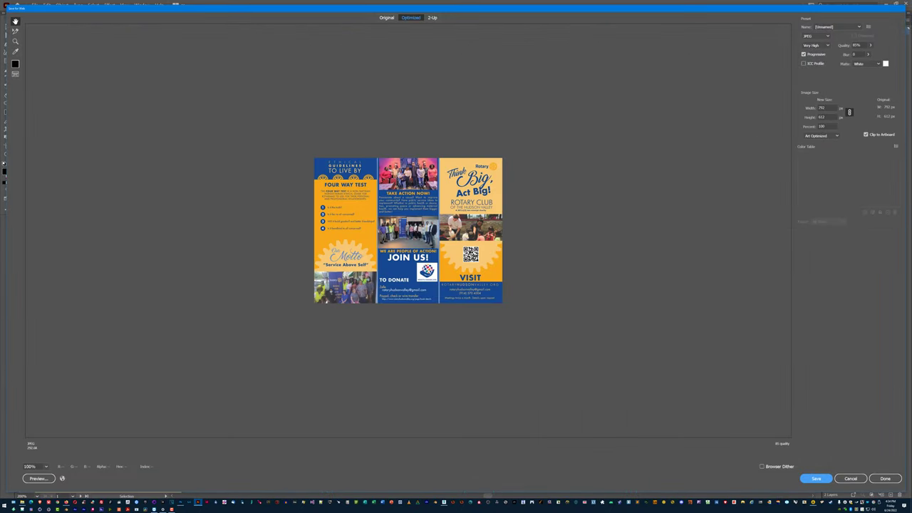
left_click_drag(830, 107, 775, 109)
type("1800")
key("Tab")
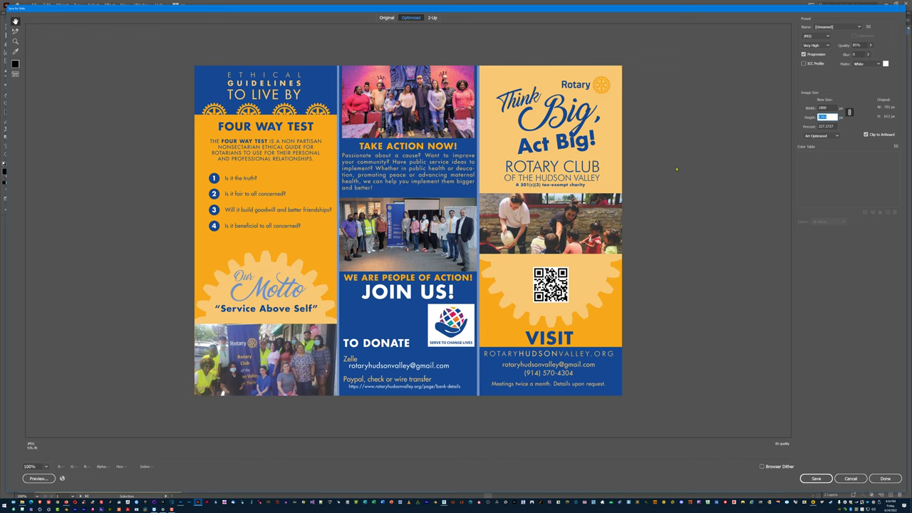
key("Escape")
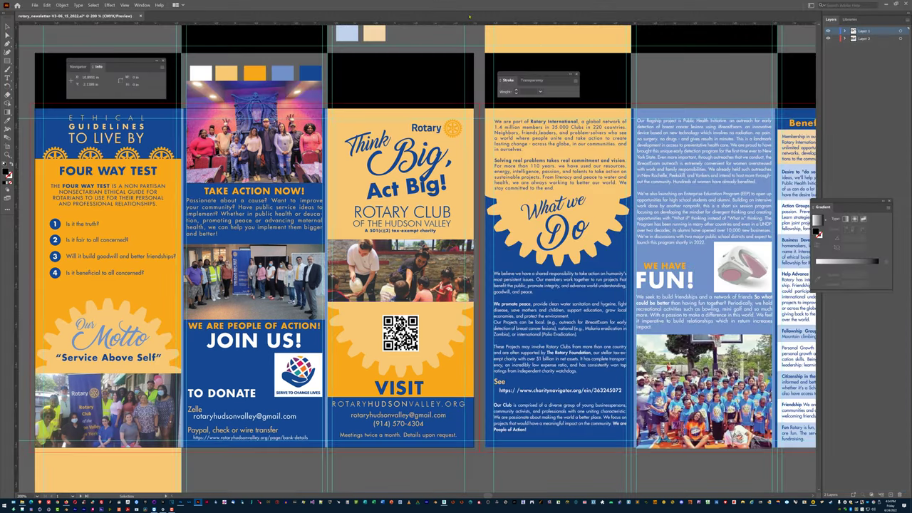
Move the Illustrator window out of the way and switch to Firefox to view the newspaper printing press image
left_click_drag(464, 4, 2, 371)
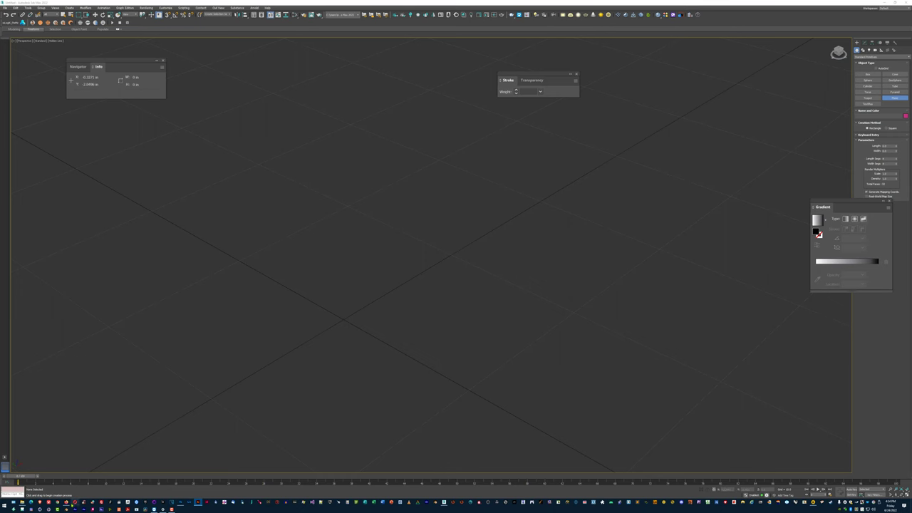
left_click(66, 503)
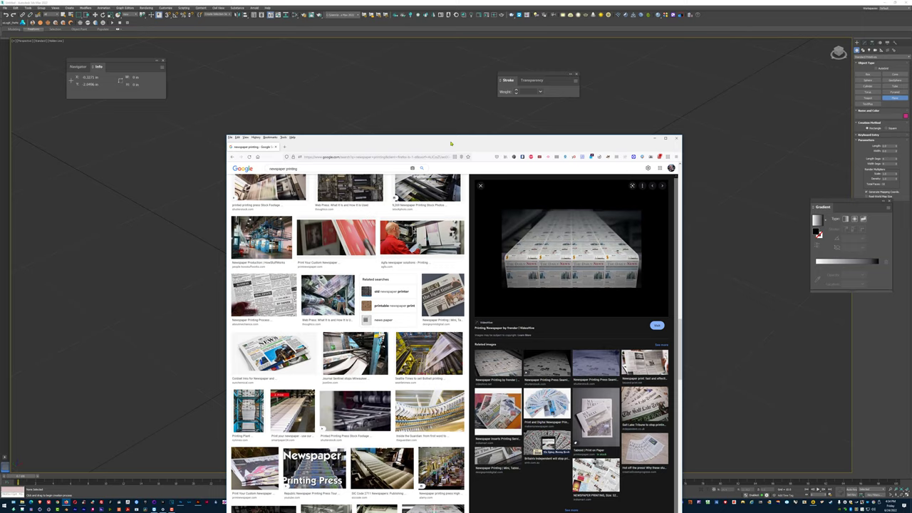
left_click_drag(450, 143, 444, 60)
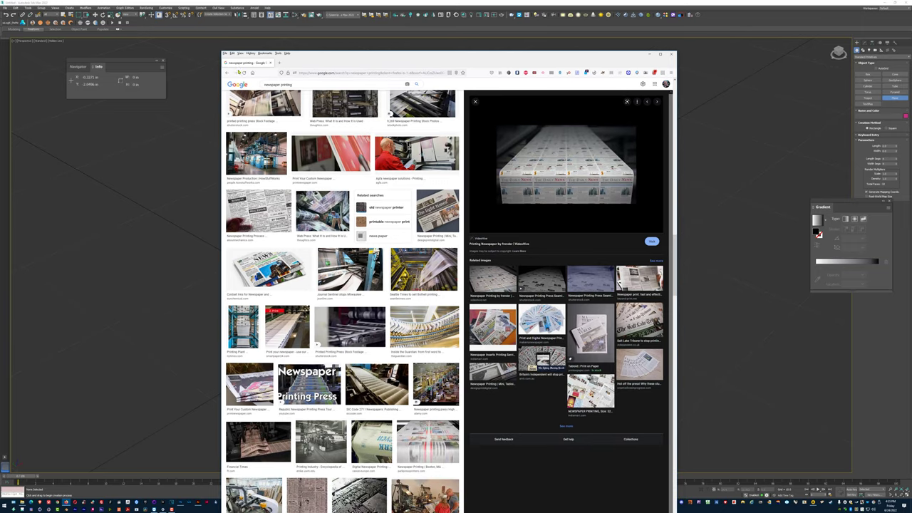
left_click(227, 73)
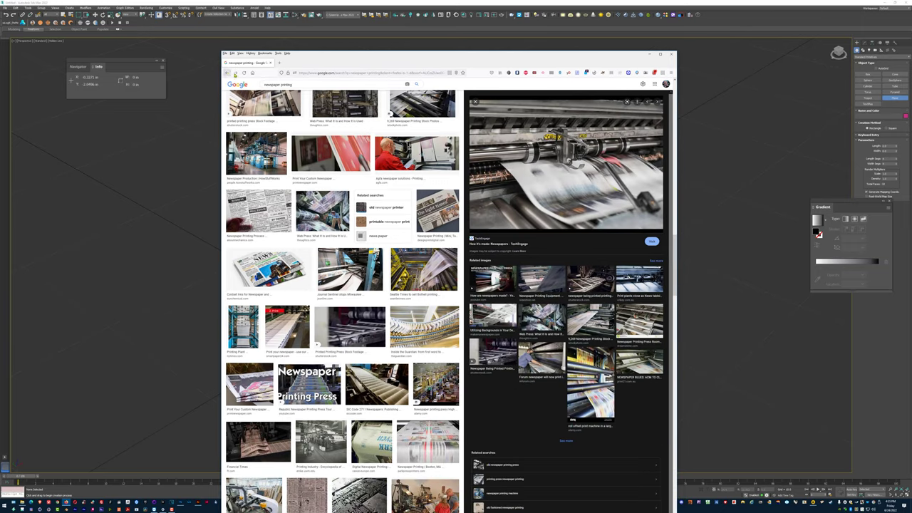
Search Google Images for "printing bleed" and examine the InDesign diagram of crop marks, bleed, page edge and margins
left_click(292, 84)
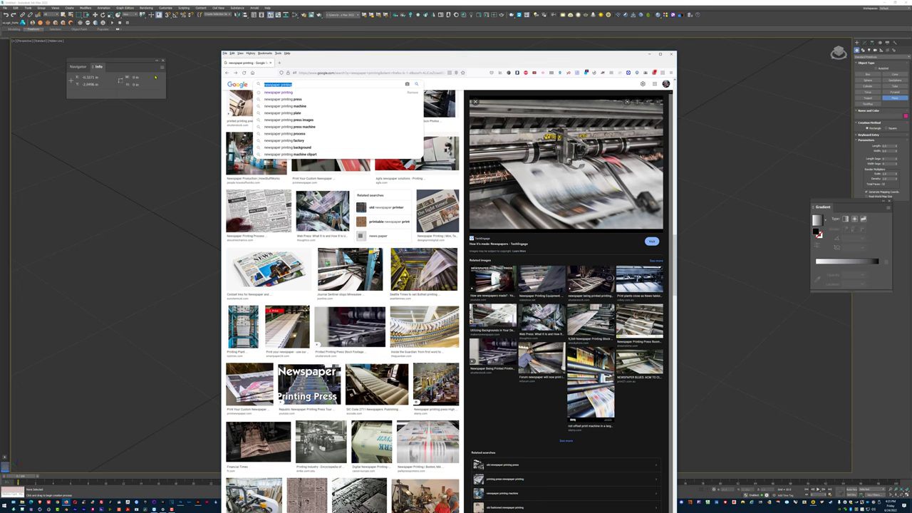
type("printing bleed")
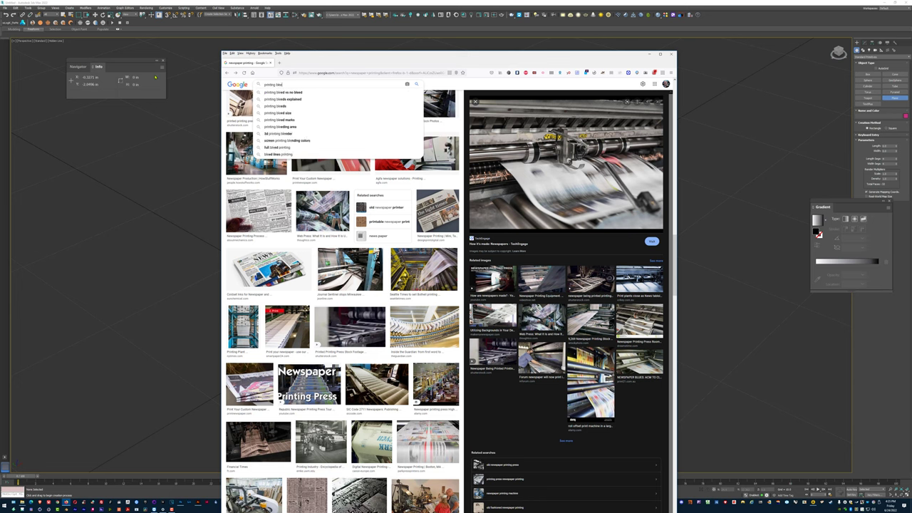
key("Return")
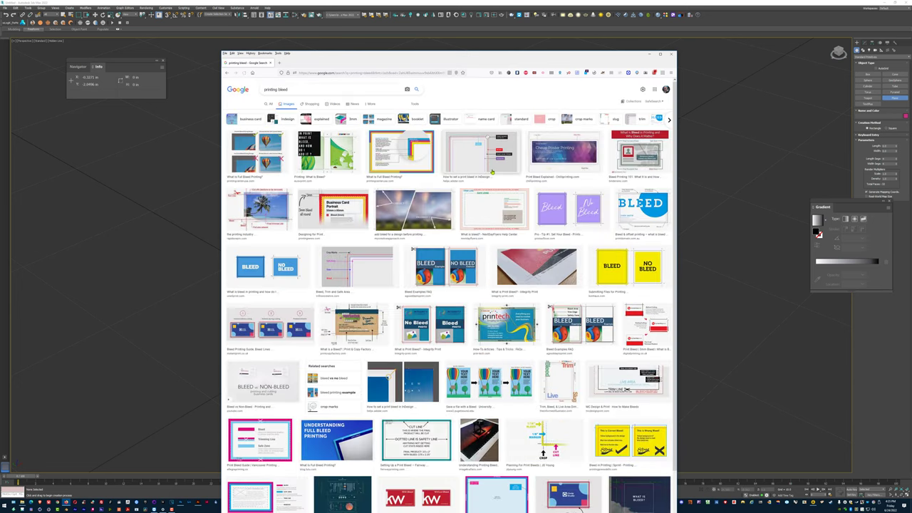
left_click(496, 158)
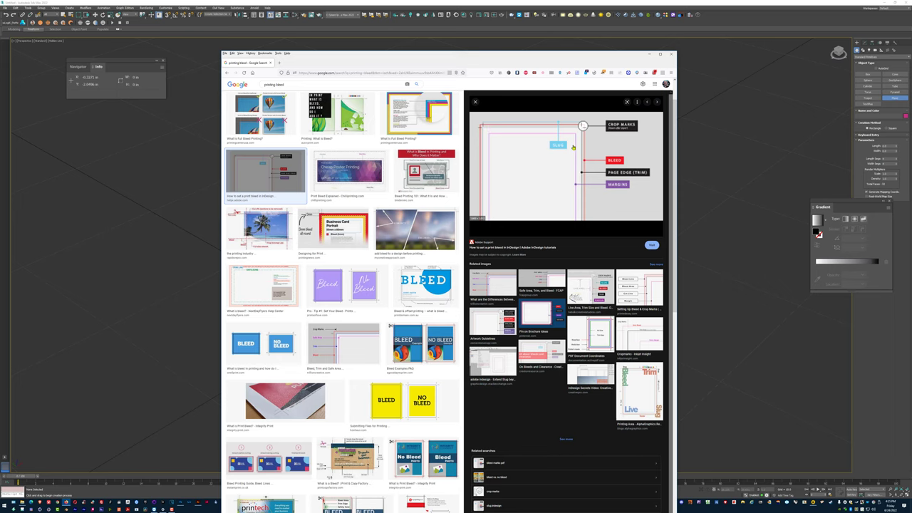
key("ctrl")
key("ctrl")
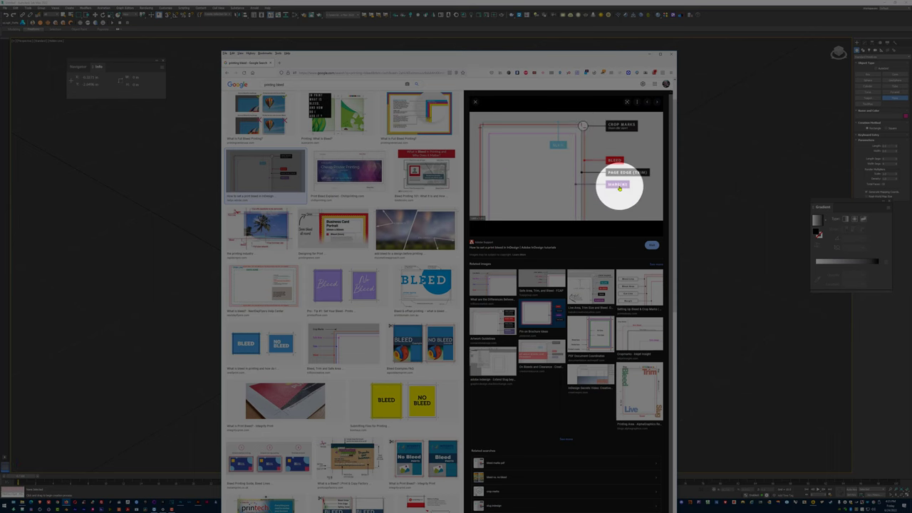
key("Escape")
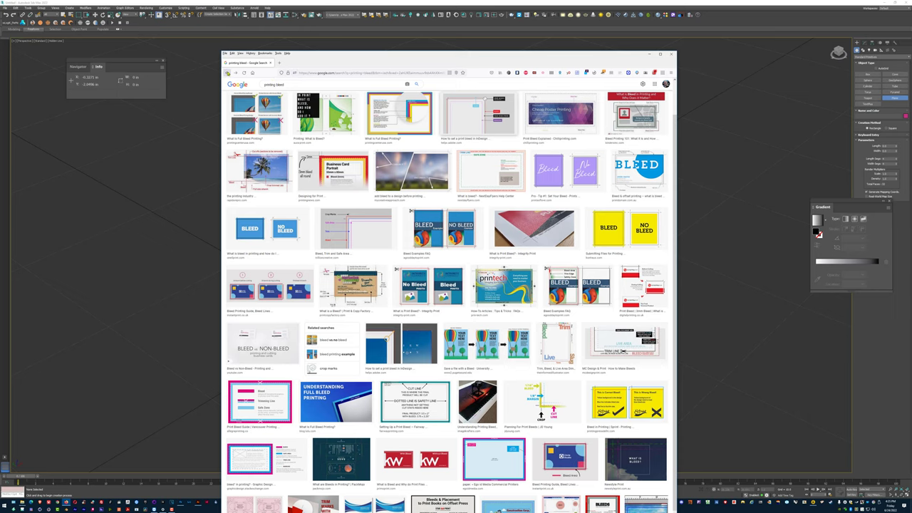
Return to the newspaper printing image results and open the TechEngage article "How it's made: Newspapers"
left_click(227, 73)
left_click(229, 73)
left_click(226, 73)
left_click(227, 72)
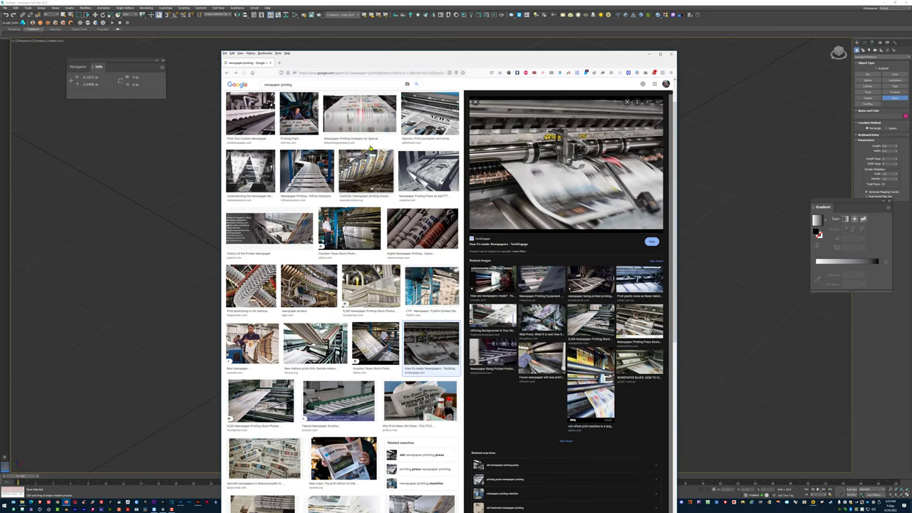
left_click(563, 200)
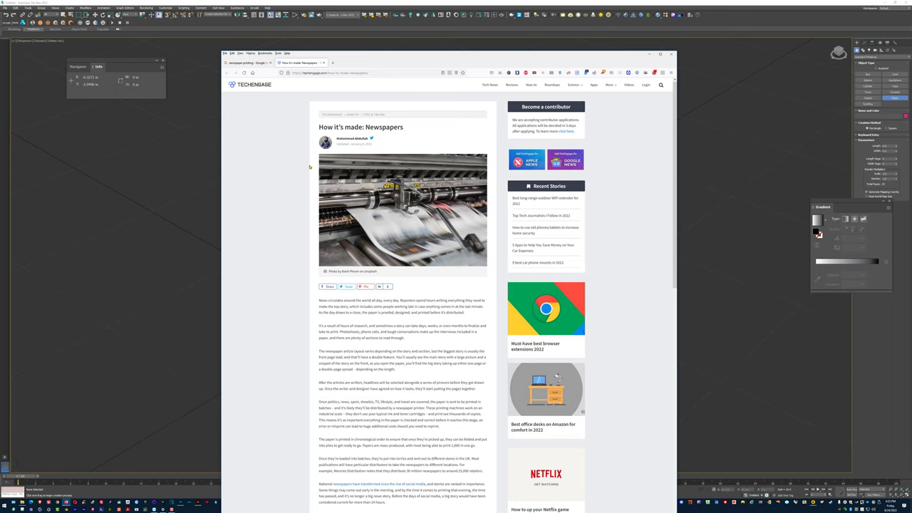
Switch to 3ds Max and create a plane on the grid with 3 length segments and 1 width segment
left_click(649, 54)
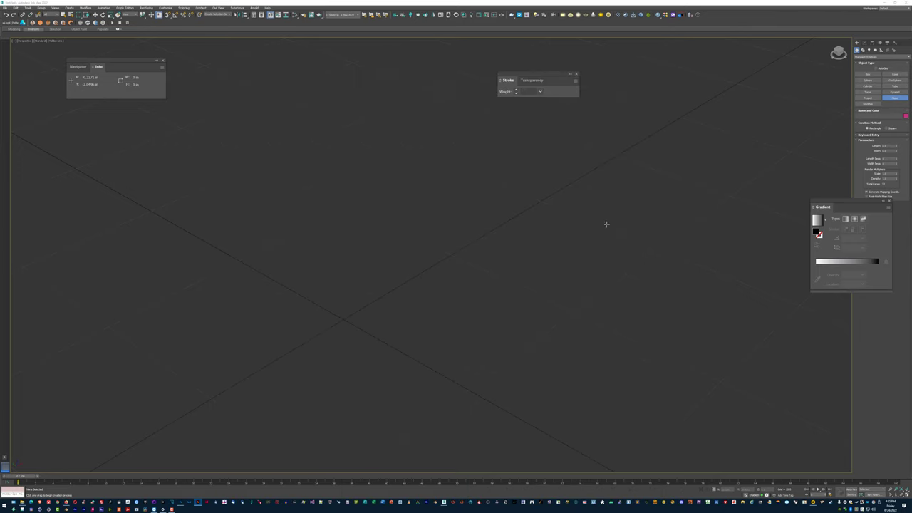
left_click_drag(305, 293, 708, 289)
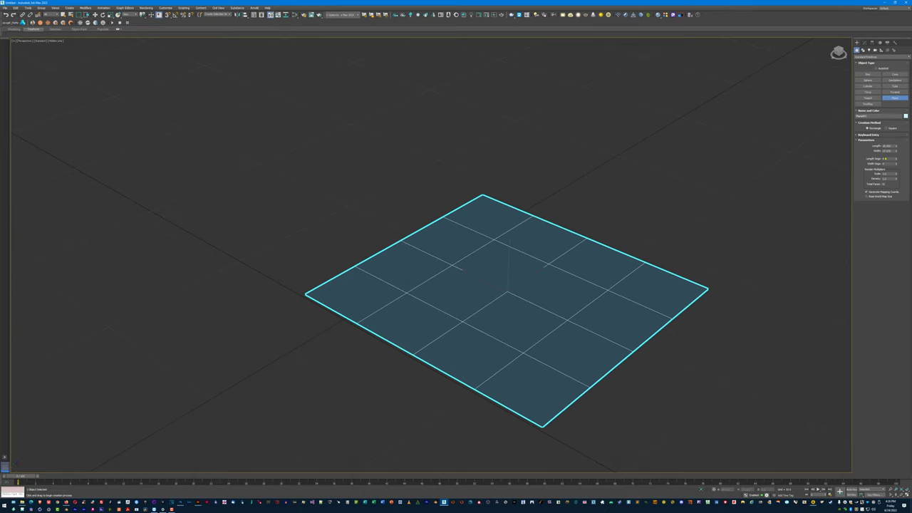
left_click_drag(893, 158, 847, 155)
type("3")
key("Tab")
type("1")
key("Tab")
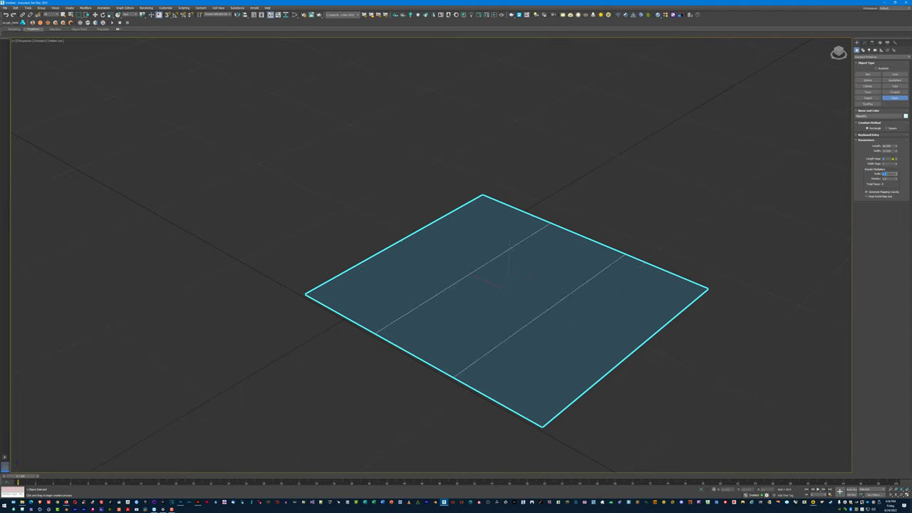
Set the plane's length segments to 1 and its width segments to 3
double_click(892, 159)
type("1")
key("Tab")
type("3")
key("Tab")
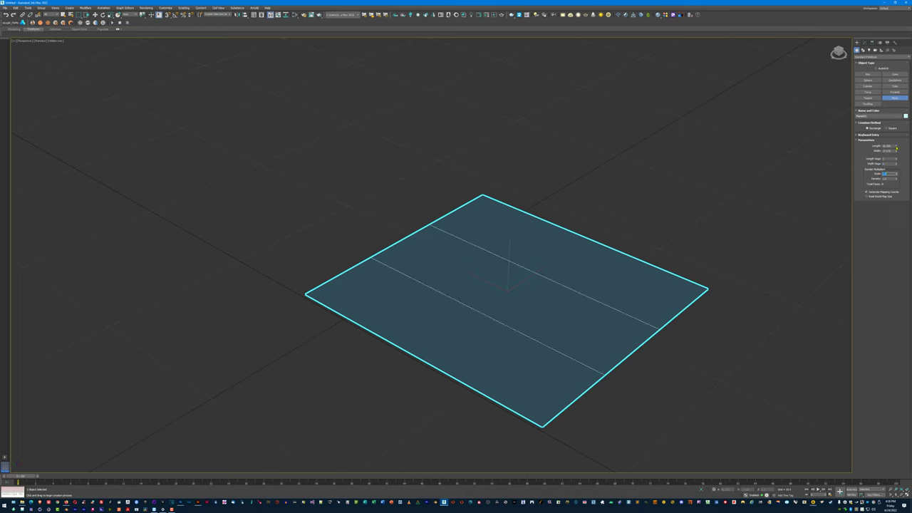
Set the plane's length to 11 and its width to 8.5, and activate the Move tool
left_click_drag(897, 149, 893, 145)
double_click(891, 146)
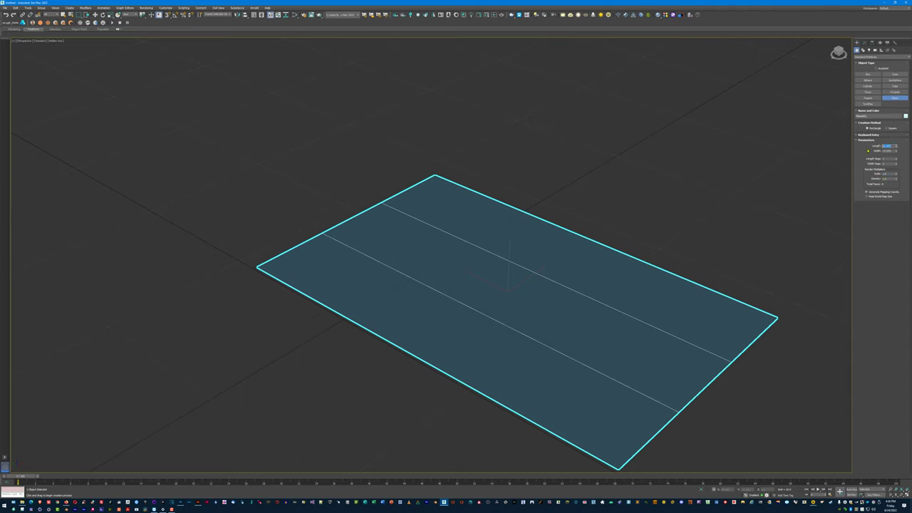
type("10")
key("Tab")
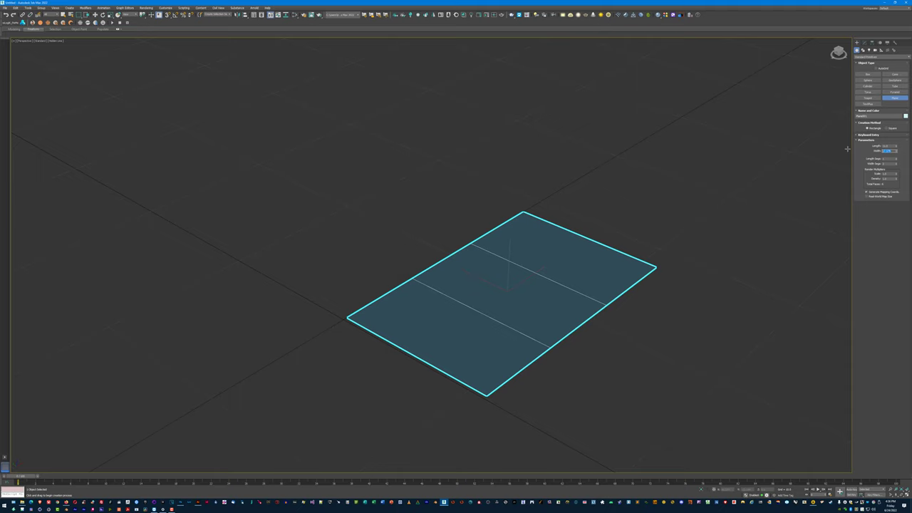
type("6")
key("Tab")
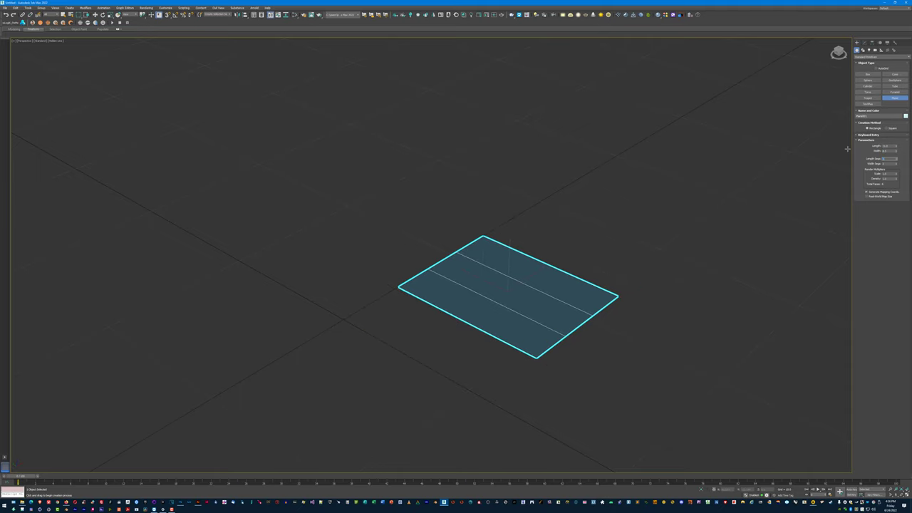
scroll(517, 303, "up", 5)
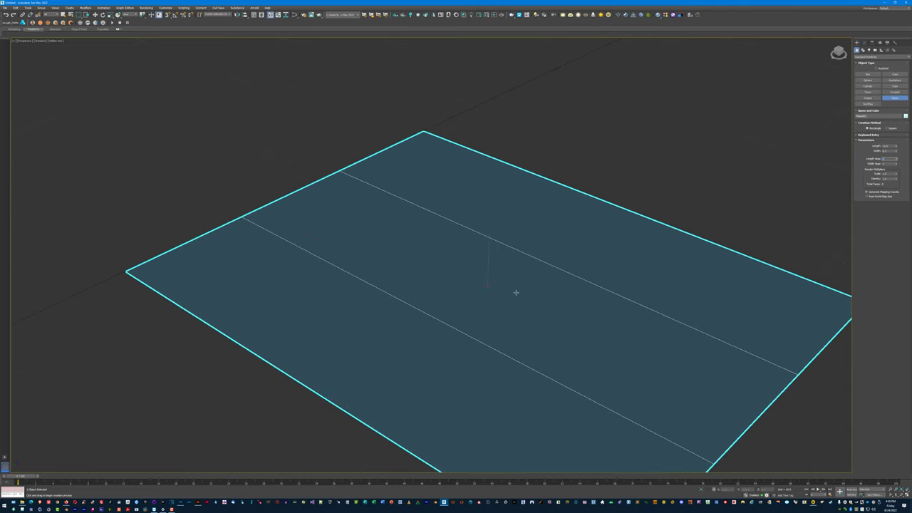
mouse_move(515, 293)
left_mouse_down()
mouse_move(487, 271)
mouse_move(504, 289)
mouse_move(464, 279)
left_mouse_up()
scroll(505, 289, "down", 5)
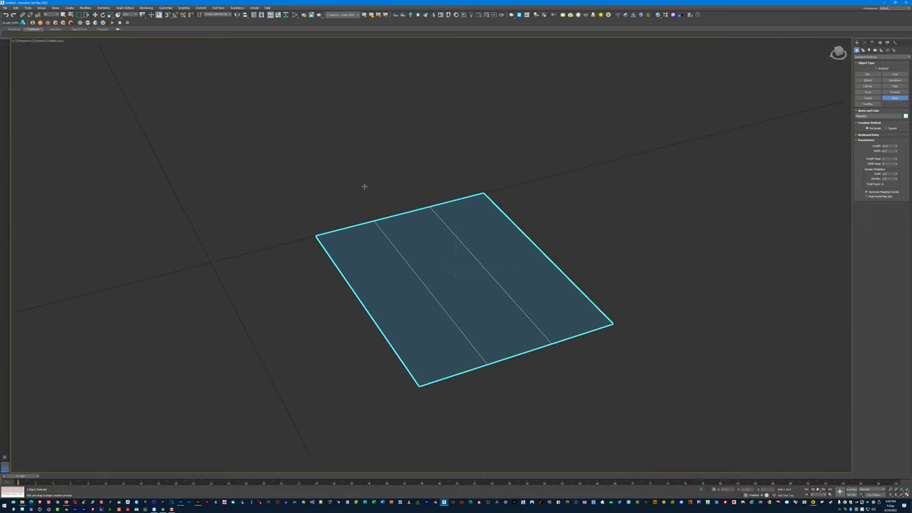
key("w")
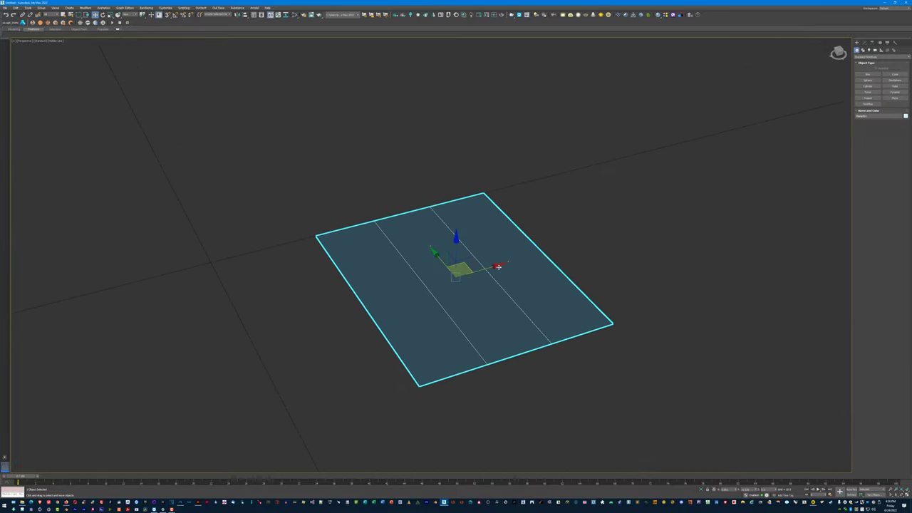
Duplicate the three-panel plane as a copy beside the original along the X axis and show the copy's parameters
left_click_drag(499, 265, 701, 196)
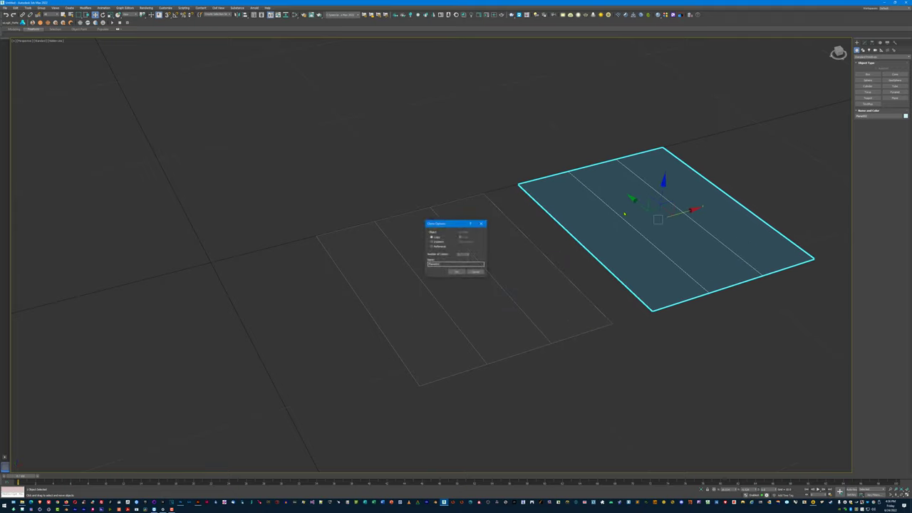
left_click(455, 272)
mouse_move(563, 220)
left_mouse_down()
mouse_move(491, 228)
mouse_move(545, 224)
left_mouse_up()
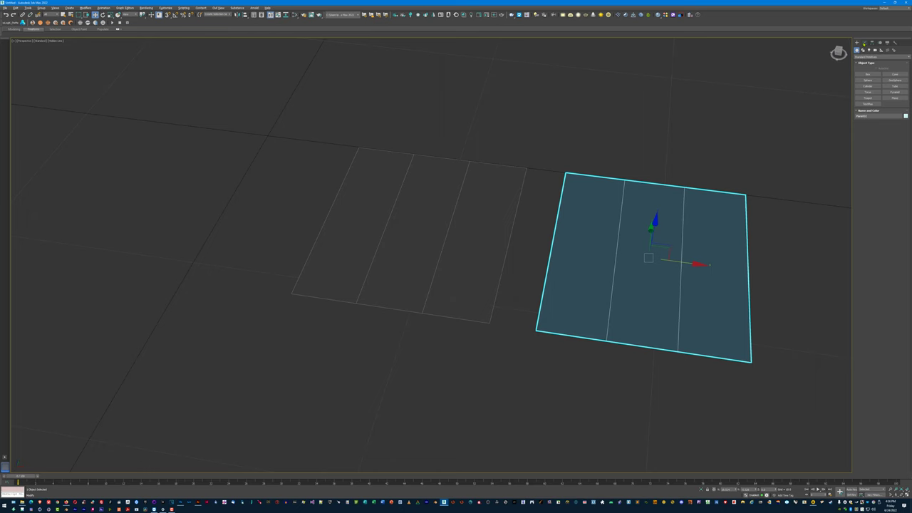
left_click(864, 43)
key("super")
type("calc")
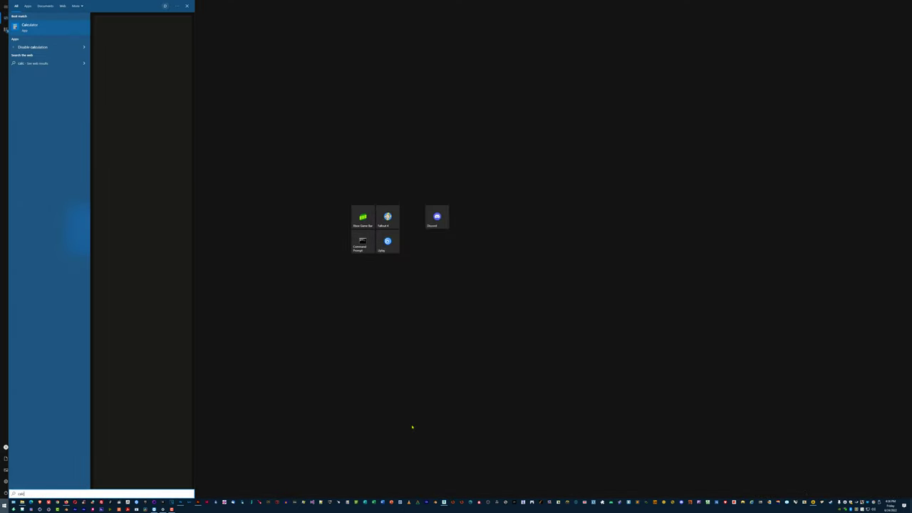
key("Return")
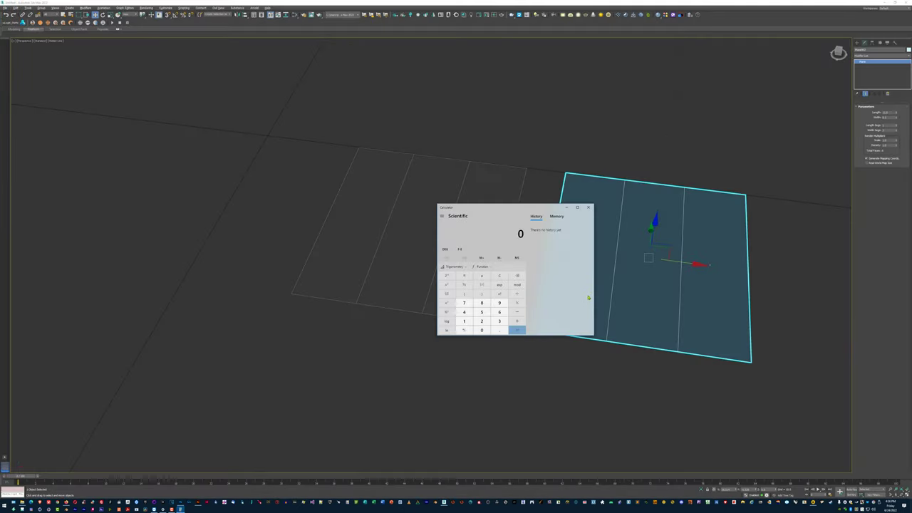
type("8.5")
key("Return")
type("0.125")
key("Return")
type("0.125")
key("Return")
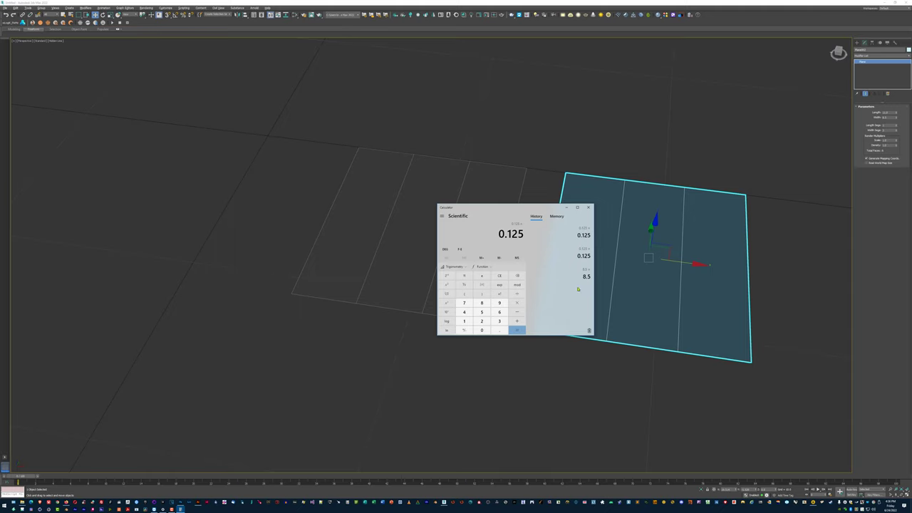
type("0.125 +")
key("Return")
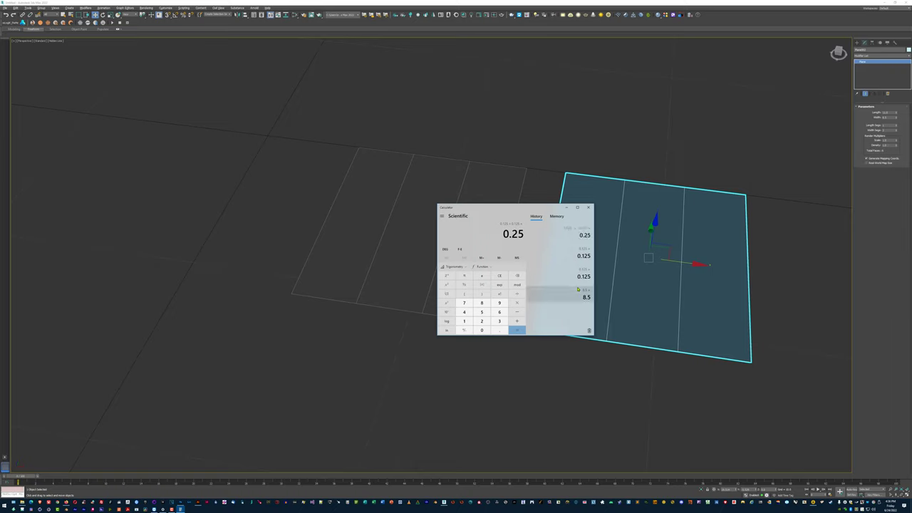
type("8.5+0.125")
key("Return")
left_click(588, 206)
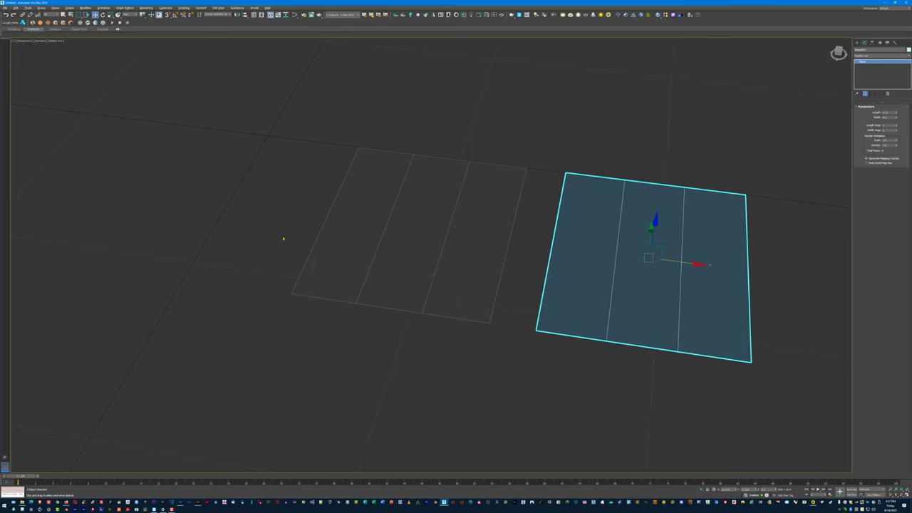
key("super")
type("calc")
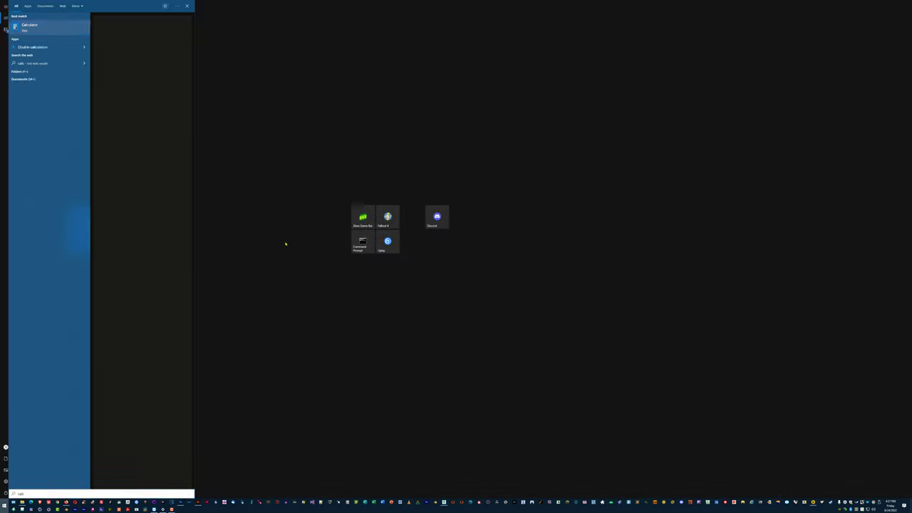
key("Return")
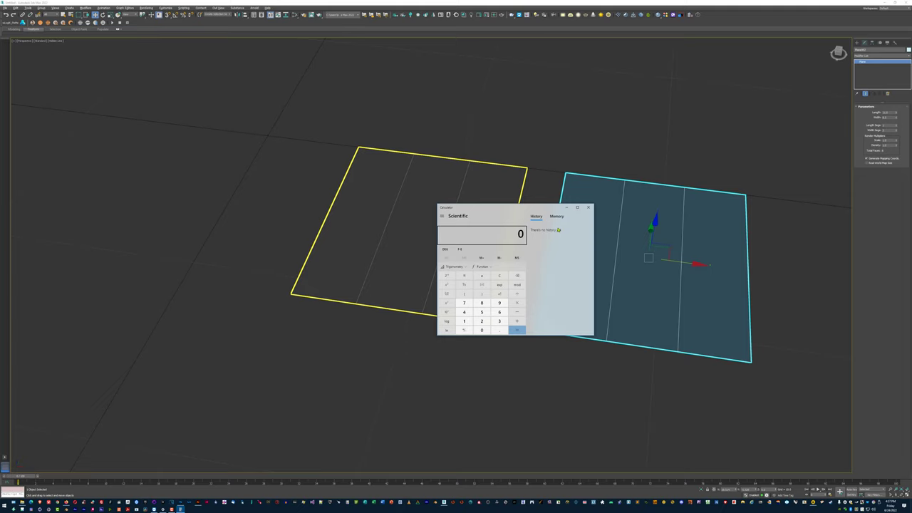
type("8.5+2")
key("BackSpace")
type("0125")
key("BackSpace")
key("BackSpace")
key("BackSpace")
type("0125")
left_click(589, 207)
Calculate 8.5 + 0.125 + 0.125 in Calculator and set the copied plane's width to 8.75
key("super")
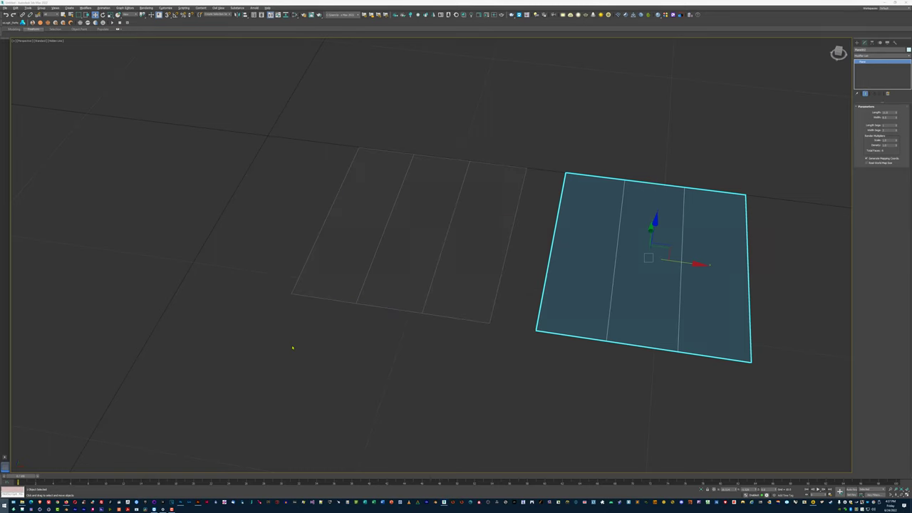
type("calc")
key("Return")
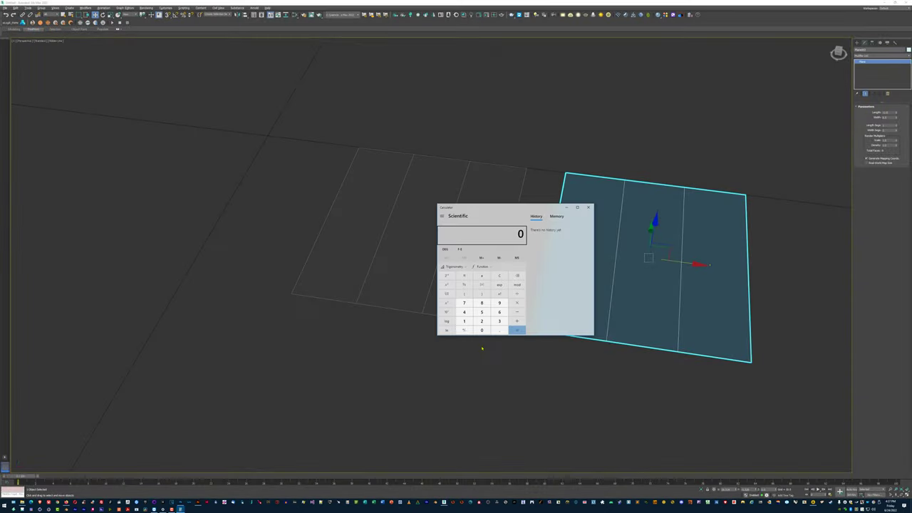
type("8.5")
type("0.125")
type("+0")
type(".125")
key("Return")
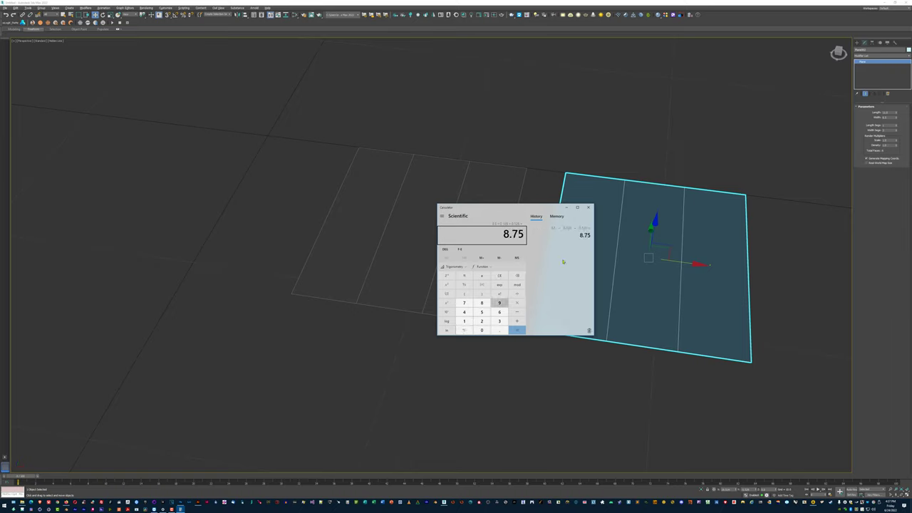
left_click_drag(505, 217, 206, 281)
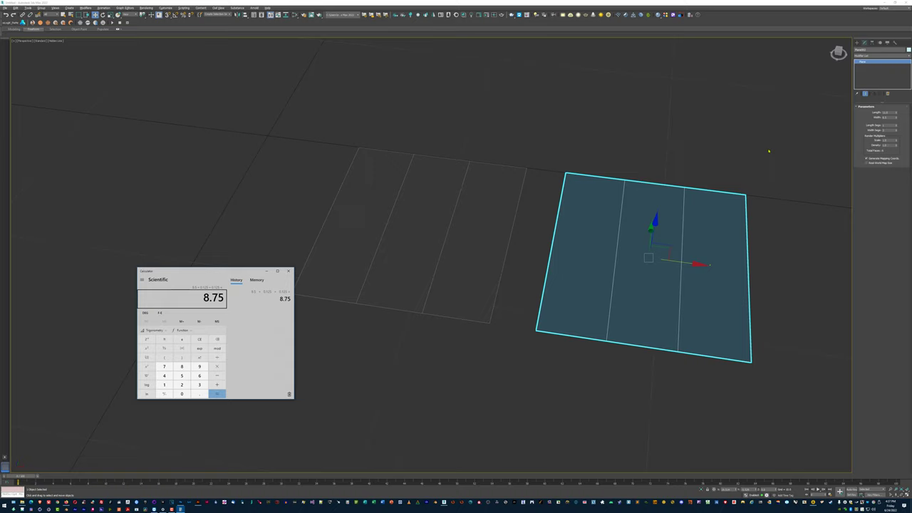
left_click(887, 118)
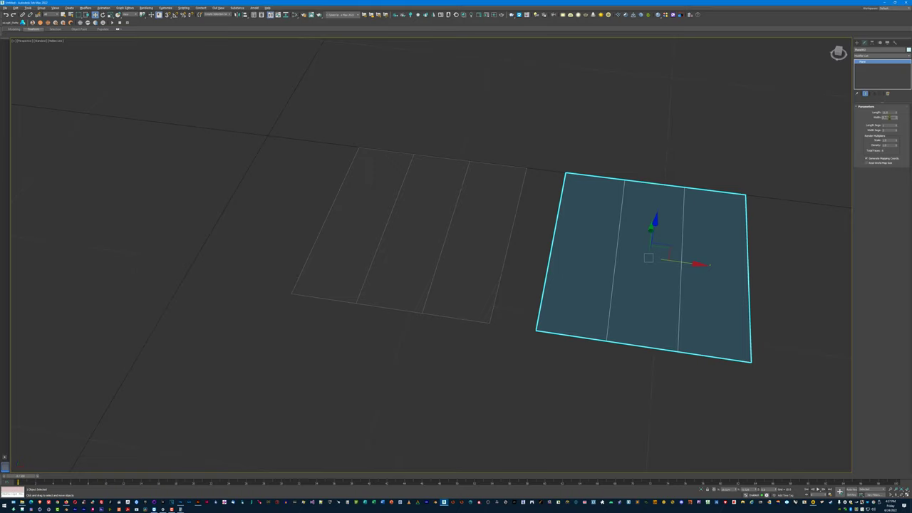
key("Tab")
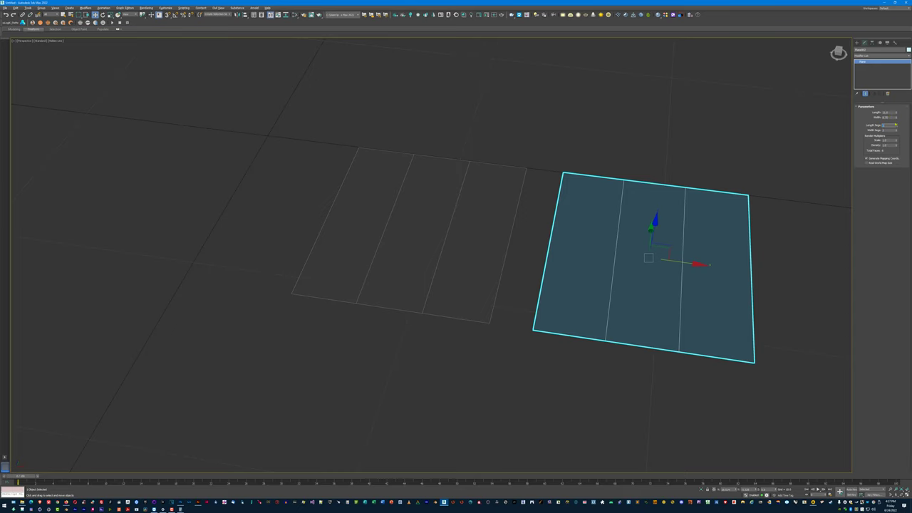
Calculate 11 + 0.125 + 0.125 in Calculator and set the copied plane's length to 11.25
key("alt+Tab")
type("1")
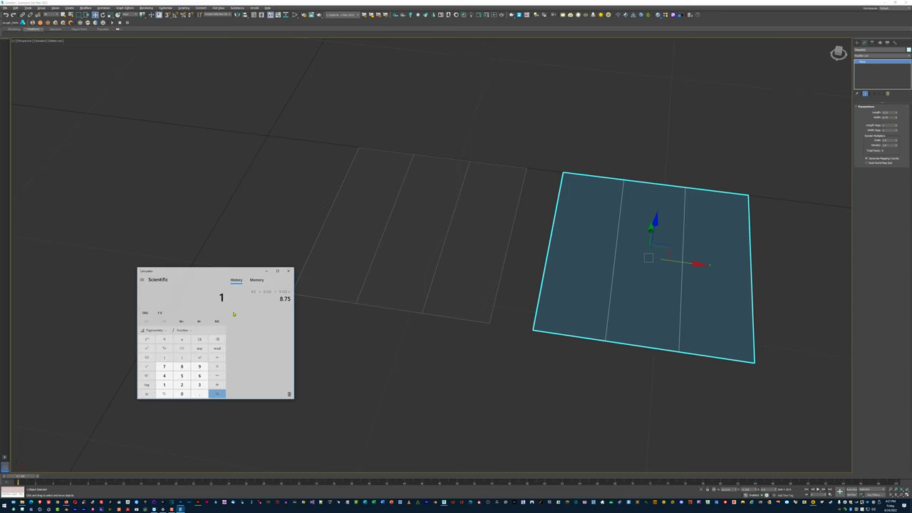
type("1 ")
type("+ 0.125")
key("Return")
type("0.125")
key("Return")
double_click(891, 113)
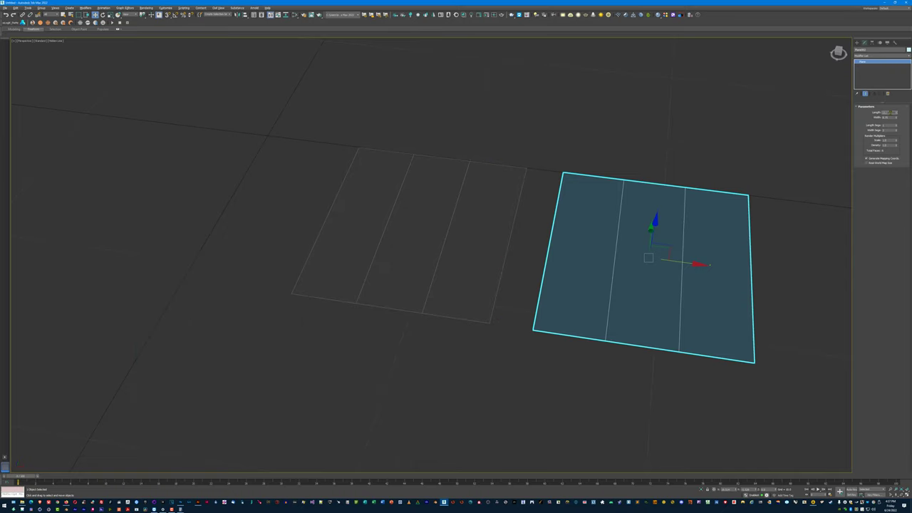
key("Tab")
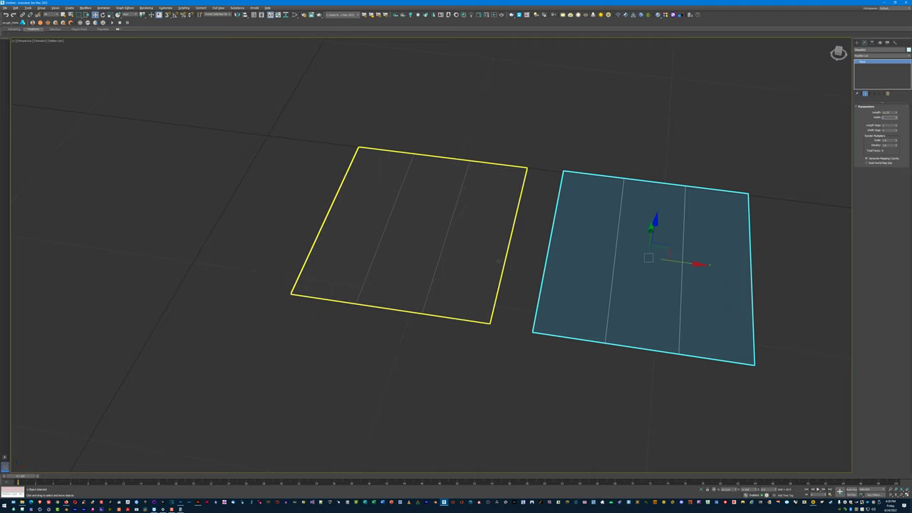
In the Top view, align the copied plane to the original in X, Y and Z, pivot point to pivot point
scroll(171, 377, "down", 3)
left_click(174, 376)
key("t")
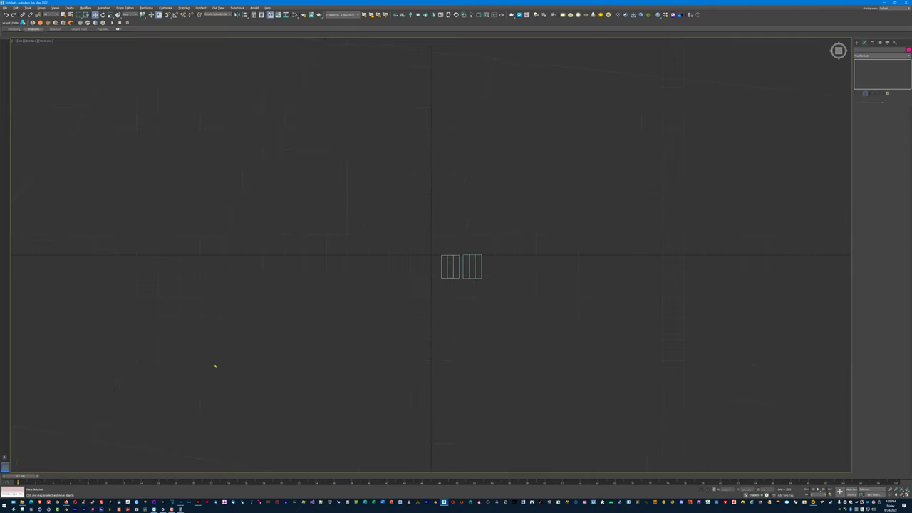
scroll(477, 269, "up", 5)
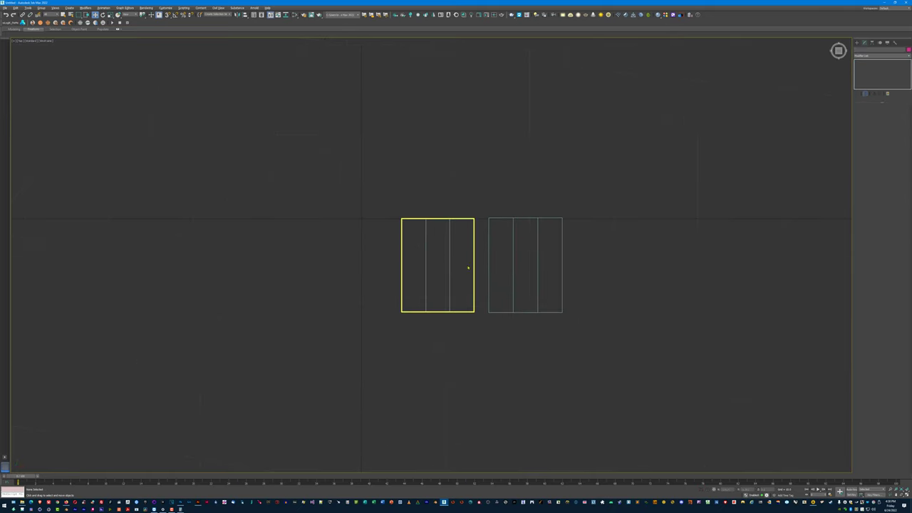
left_click(513, 265)
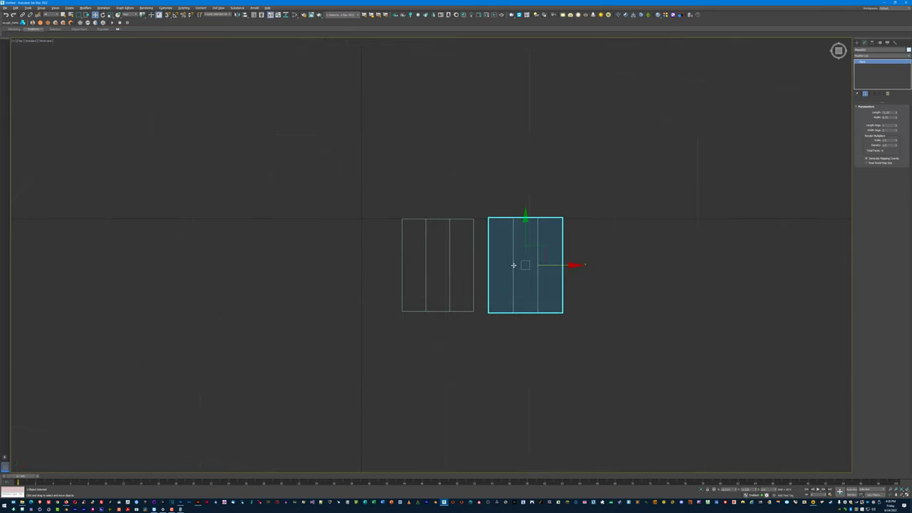
left_click(245, 14)
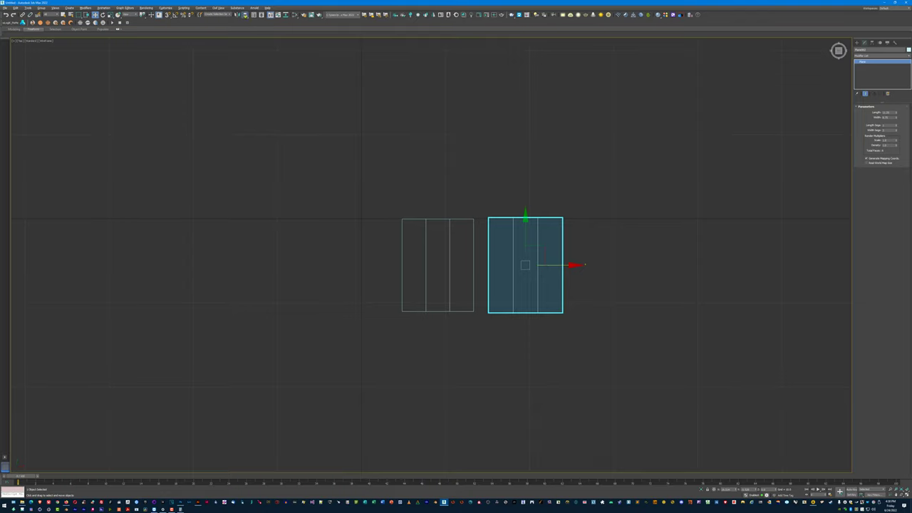
left_click(475, 248)
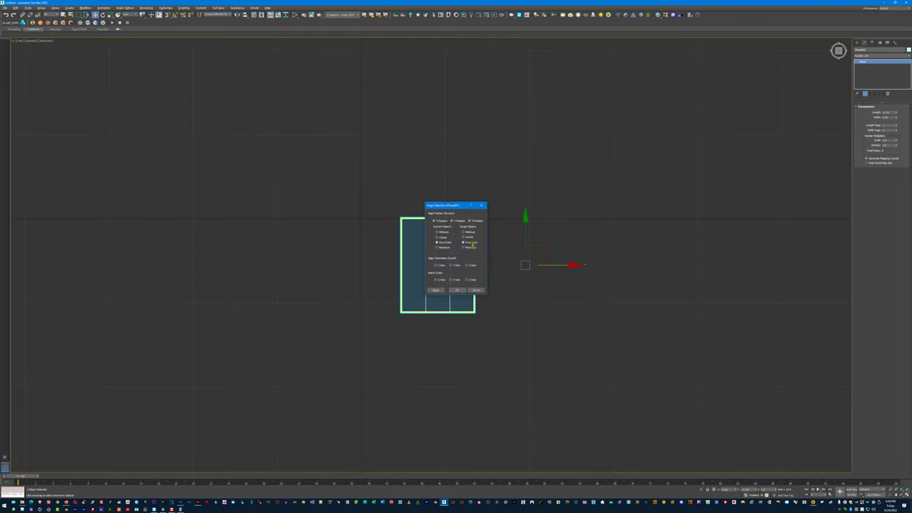
left_click(455, 291)
Examine the bleed margin and fold lines between the two aligned planes in the Top view
scroll(461, 316, "up", 6)
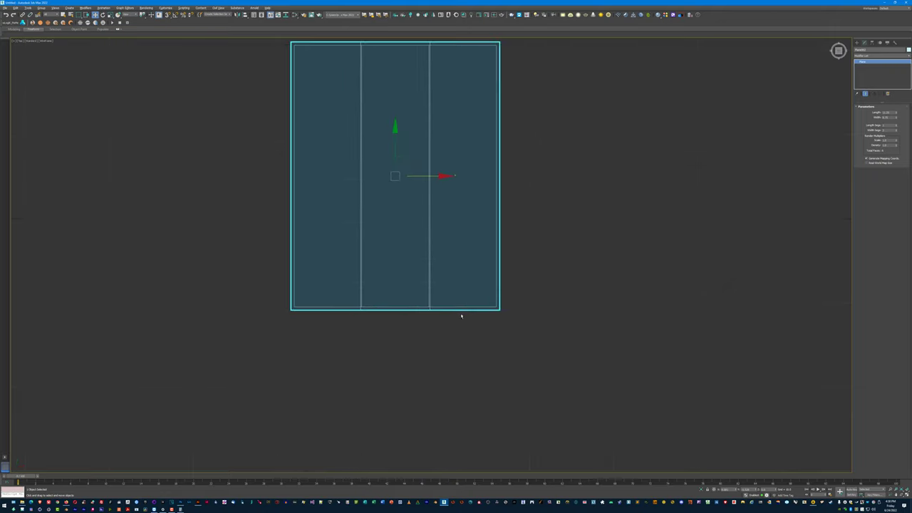
scroll(461, 316, "up", 4)
mouse_move(436, 288)
left_mouse_down()
mouse_move(451, 335)
mouse_move(438, 293)
left_mouse_up()
key("t")
scroll(464, 260, "up", 10)
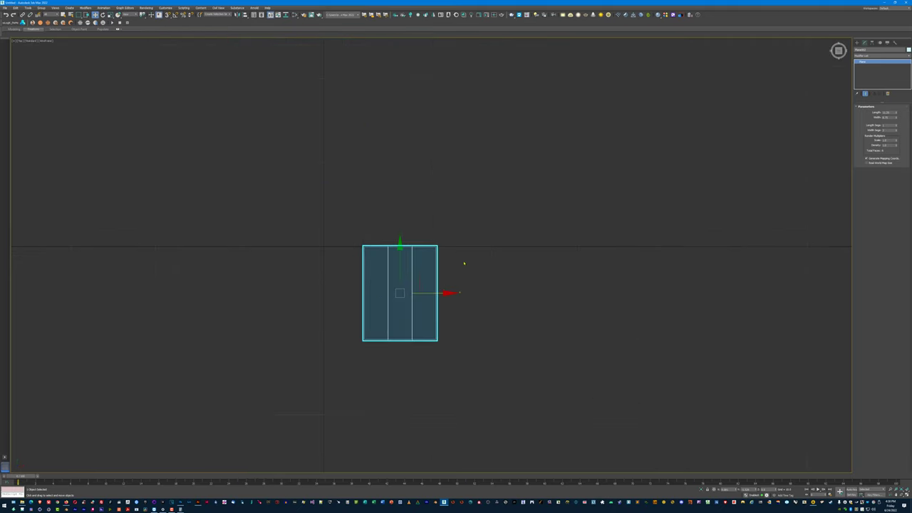
scroll(382, 308, "down", 6)
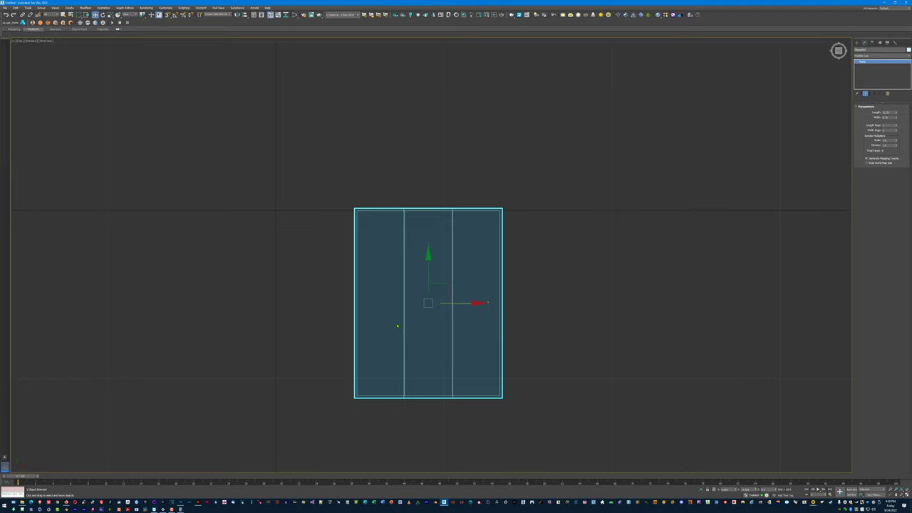
scroll(399, 326, "up", 6)
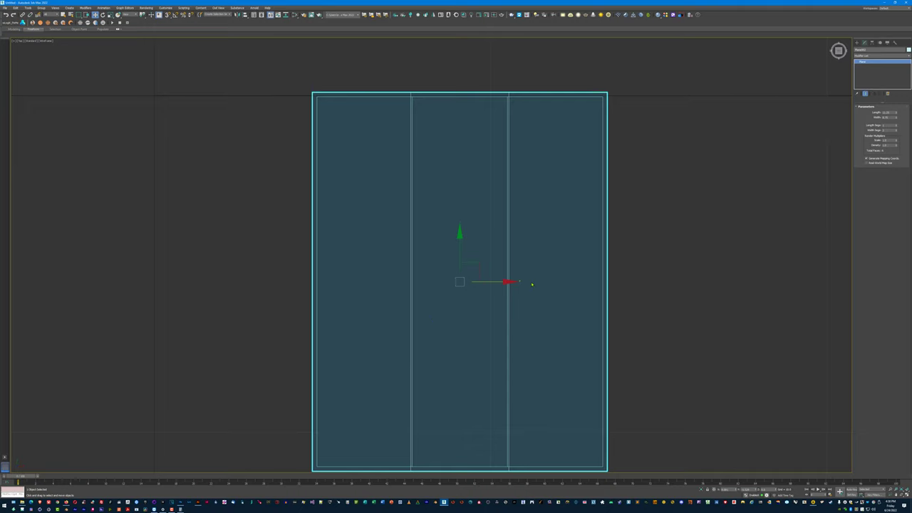
mouse_move(506, 283)
left_mouse_down()
mouse_move(364, 300)
mouse_move(189, 340)
mouse_move(466, 301)
mouse_move(437, 329)
left_mouse_up()
Uniformly scale up a copy of the outer bleed plane to make a larger third plane around the other two
key("q")
key("e")
key("r")
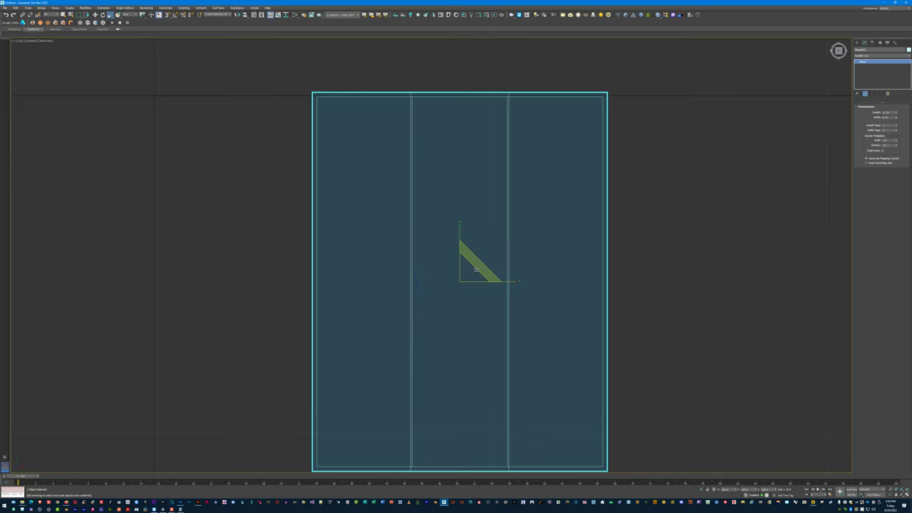
mouse_move(476, 269)
left_mouse_down()
mouse_move(476, 282)
mouse_move(476, 260)
mouse_move(469, 293)
mouse_move(480, 275)
left_mouse_up()
left_click(617, 135)
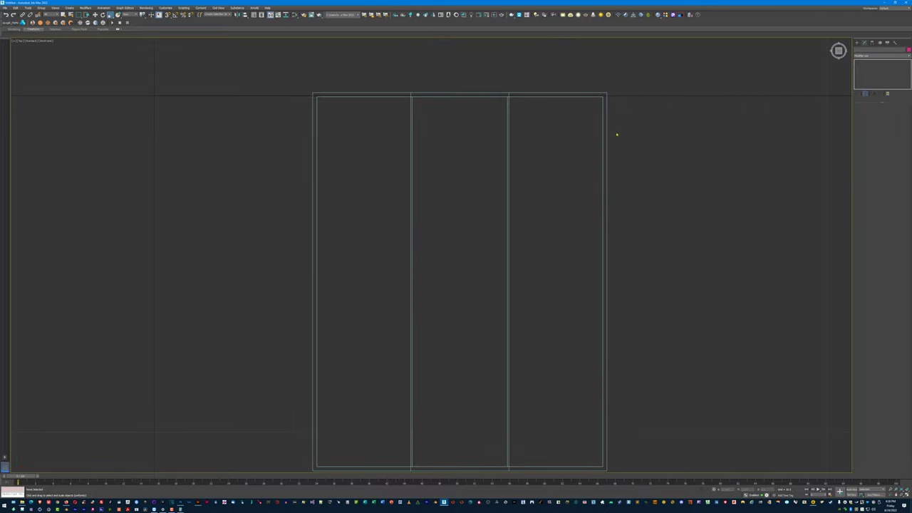
left_click(603, 141)
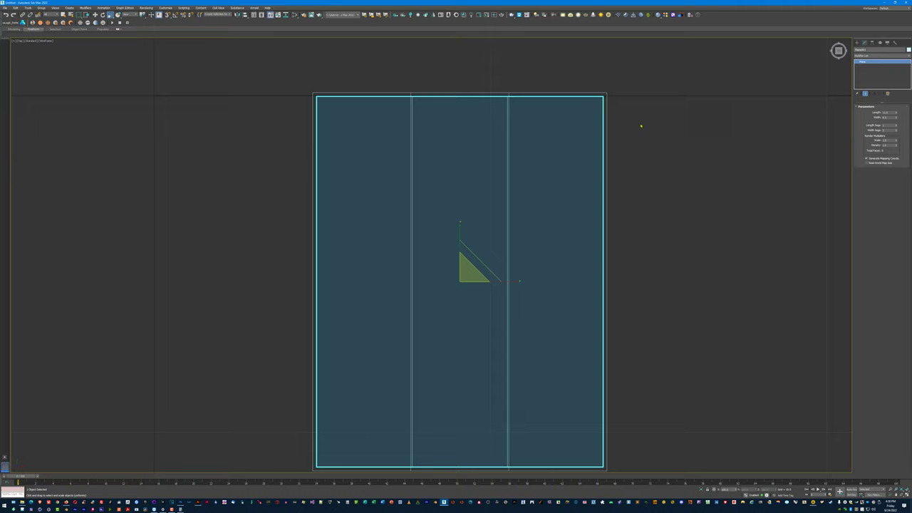
left_click_drag(608, 94, 646, 124)
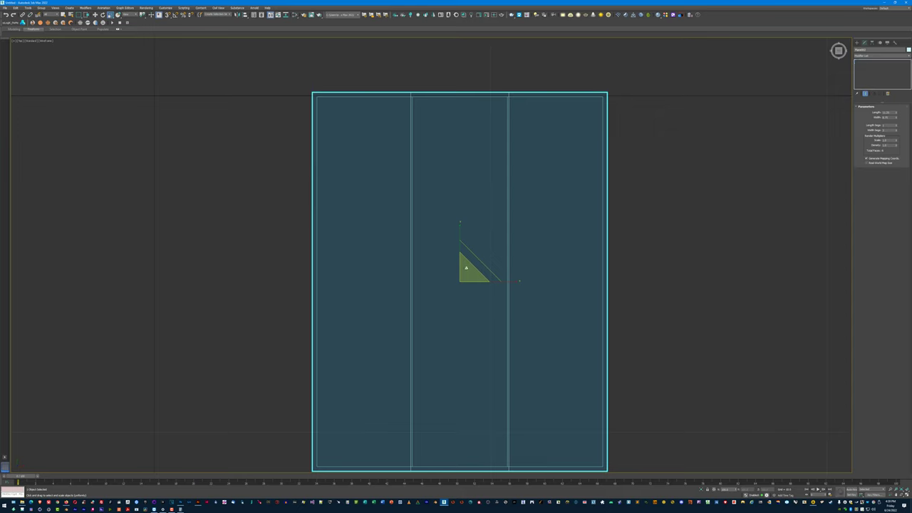
left_click_drag(465, 265, 469, 266)
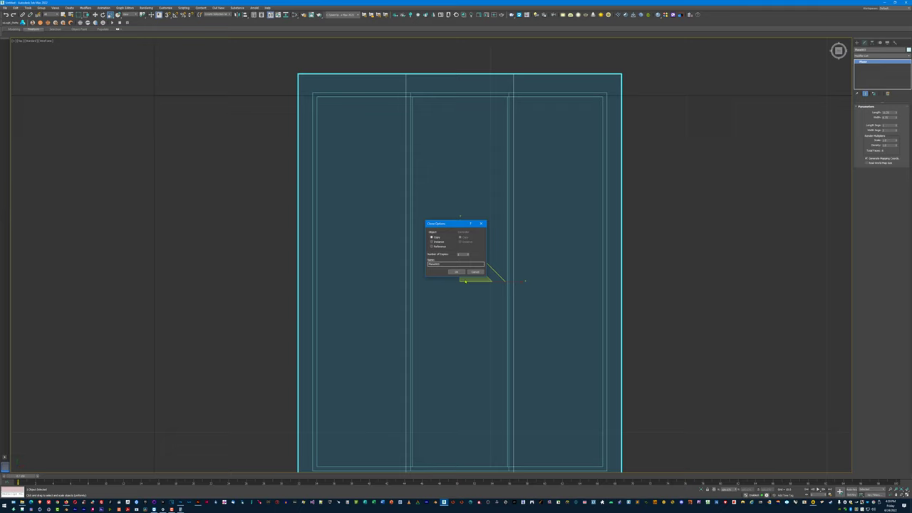
left_click(457, 272)
Select the outer, middle and inner planes in turn to examine their three nested outlines
key("e")
key("w")
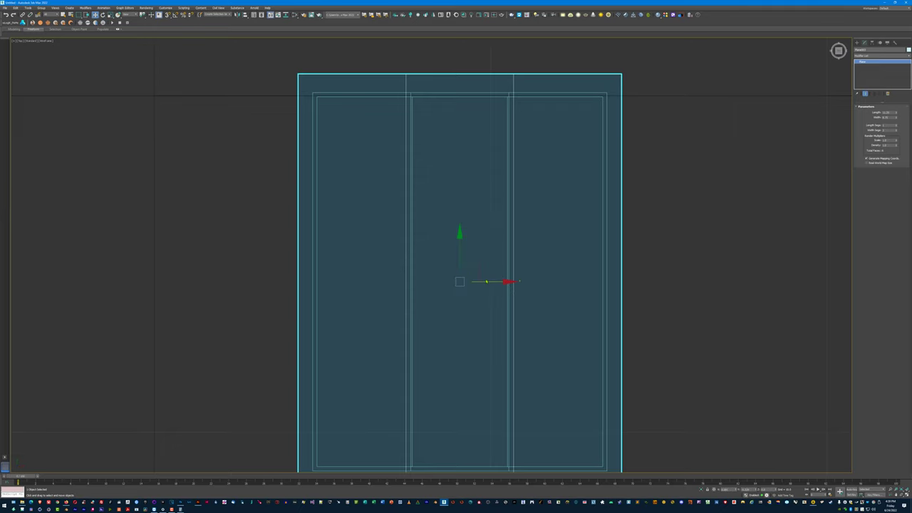
left_click(485, 283)
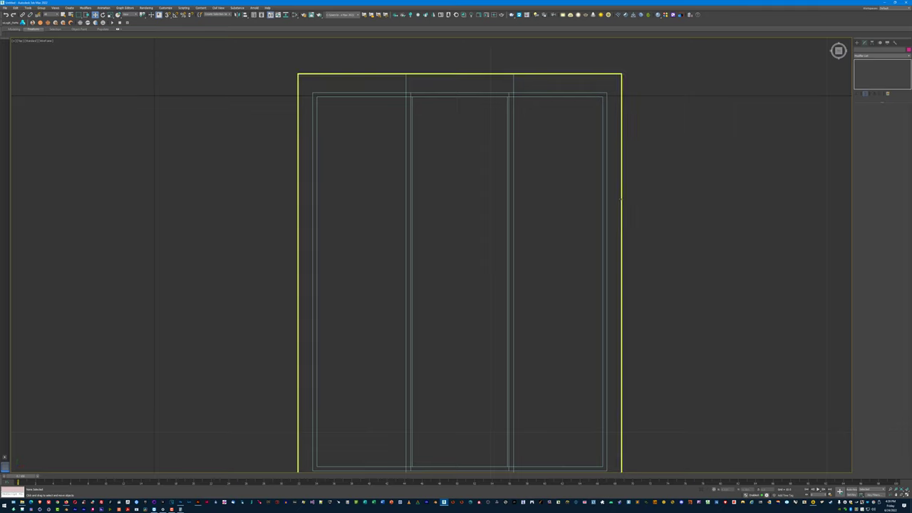
left_click(621, 224)
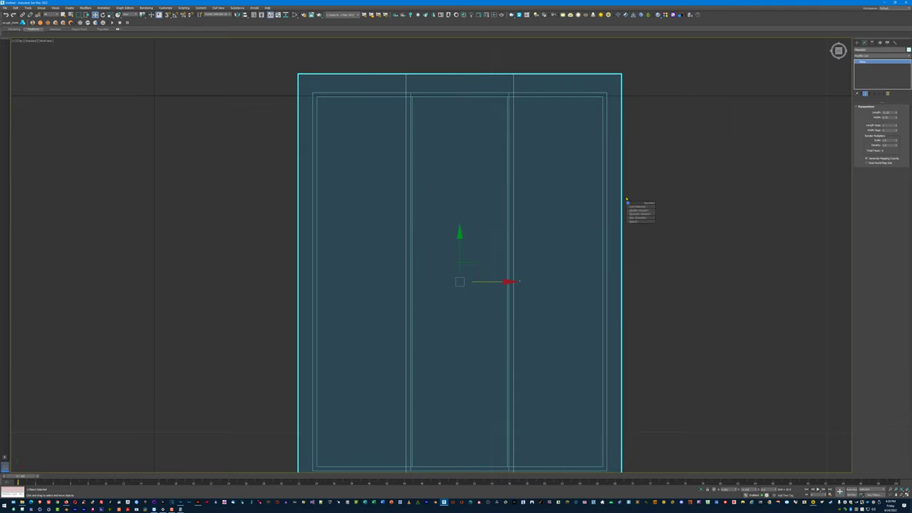
left_click_drag(625, 185, 626, 160)
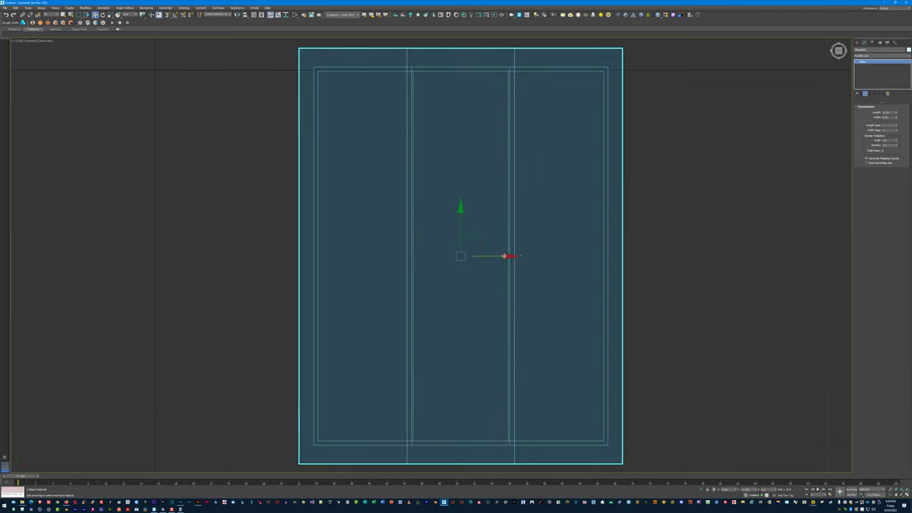
mouse_move(497, 257)
left_mouse_down()
mouse_move(535, 255)
mouse_move(492, 258)
mouse_move(510, 257)
mouse_move(503, 258)
left_mouse_up()
left_click(606, 225)
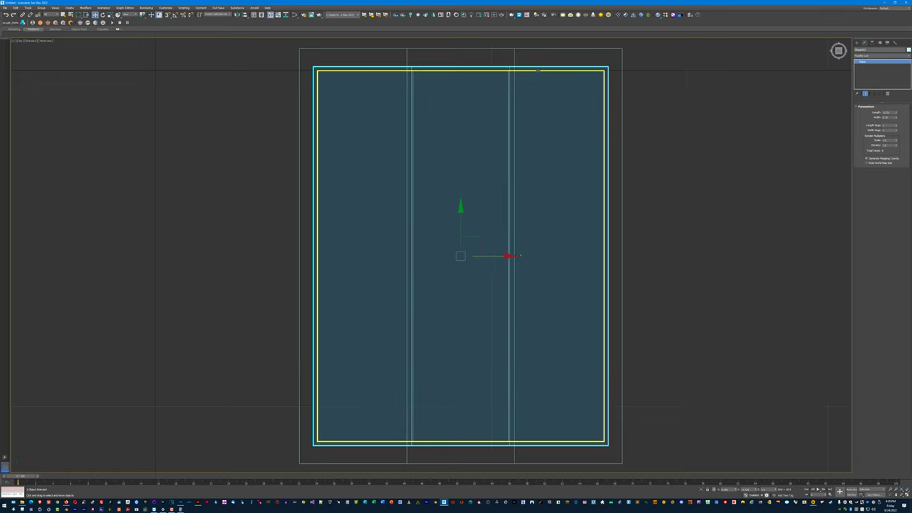
left_click(563, 129)
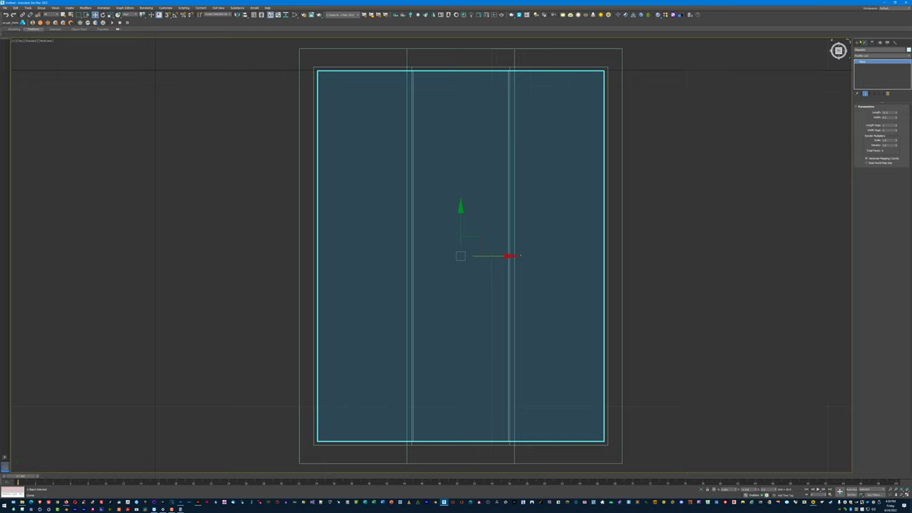
Create a tall, narrow box over the planes' long right edge and set its length, width and height segments to 1
left_click(856, 42)
left_click(865, 43)
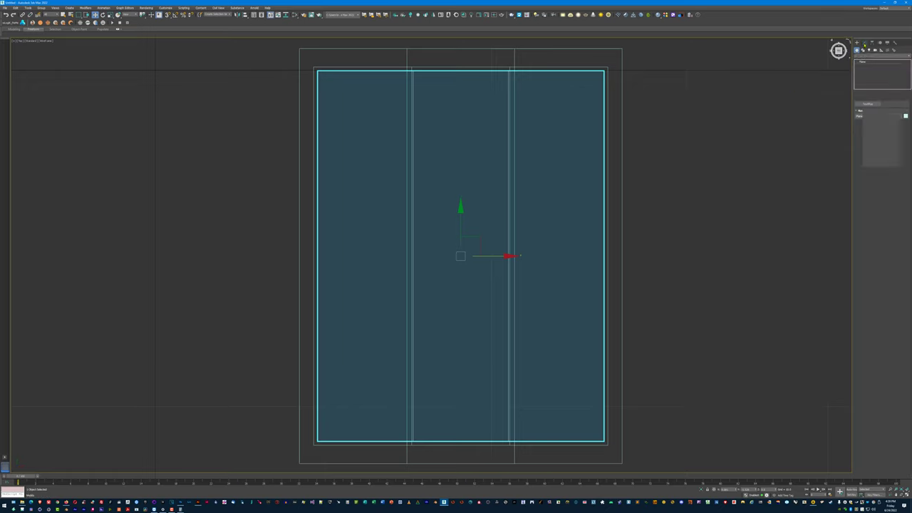
left_click(856, 43)
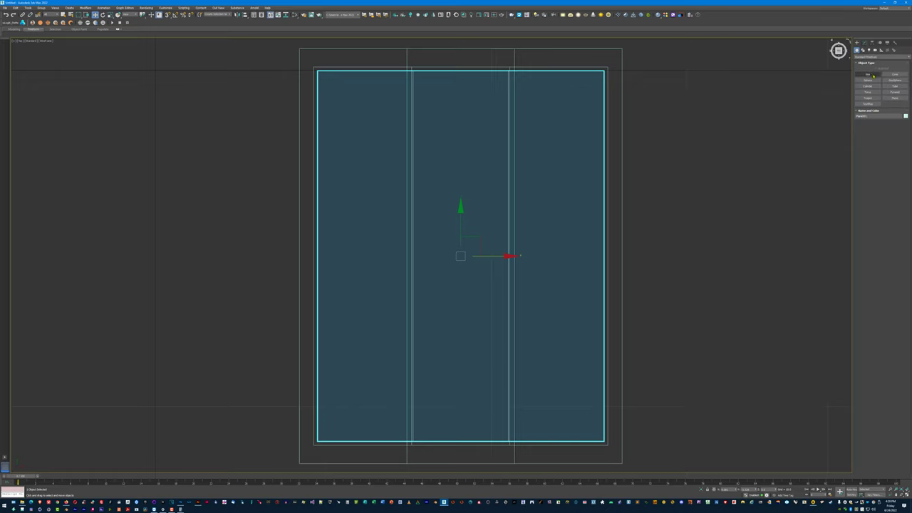
left_click(868, 75)
left_click_drag(658, 467, 604, 44)
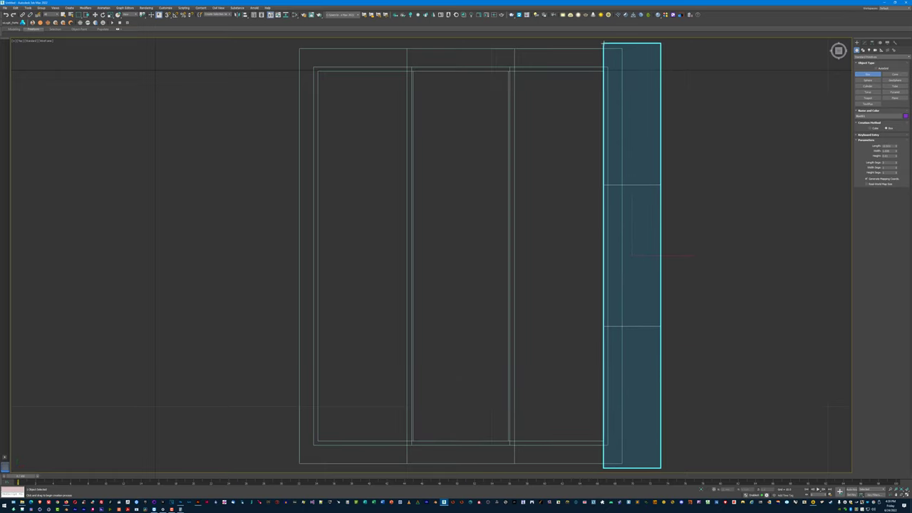
left_click(888, 163)
type("1")
key("Tab")
Lower the box slightly along Z in an angled view and display the scene shaded
left_click_drag(517, 282, 528, 255)
key("w")
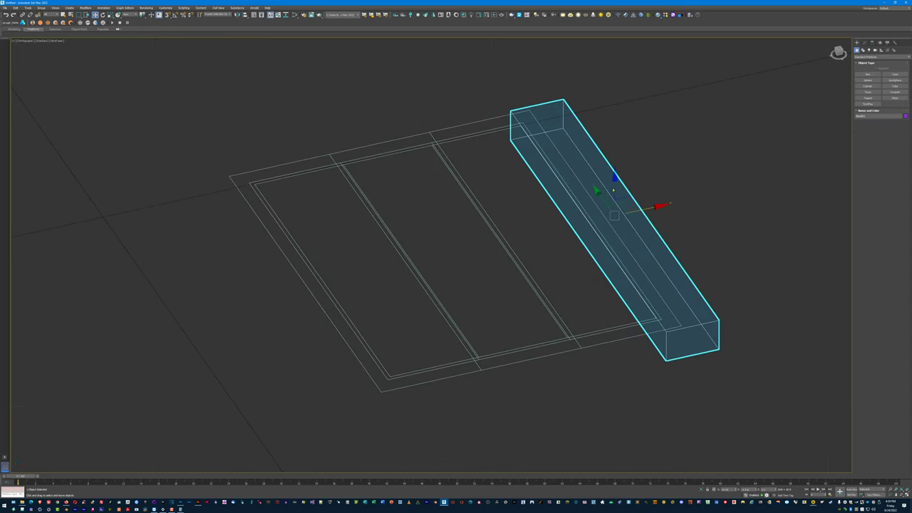
mouse_move(613, 186)
left_mouse_down()
mouse_move(610, 129)
mouse_move(609, 181)
mouse_move(602, 153)
mouse_move(597, 204)
mouse_move(603, 188)
left_mouse_up()
key("F3")
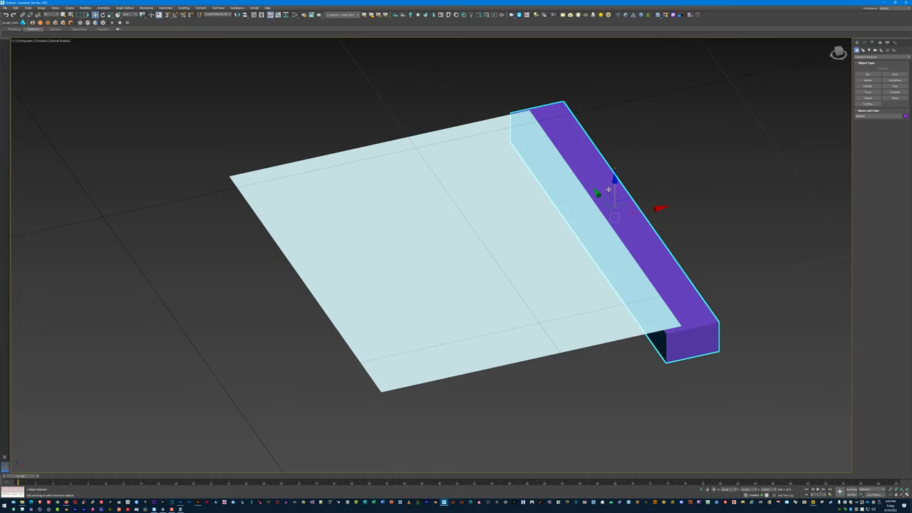
Examine how the box overlaps the planes' edge in a shaded Top view and an angled wireframe view
key("t")
scroll(450, 278, "up", 10)
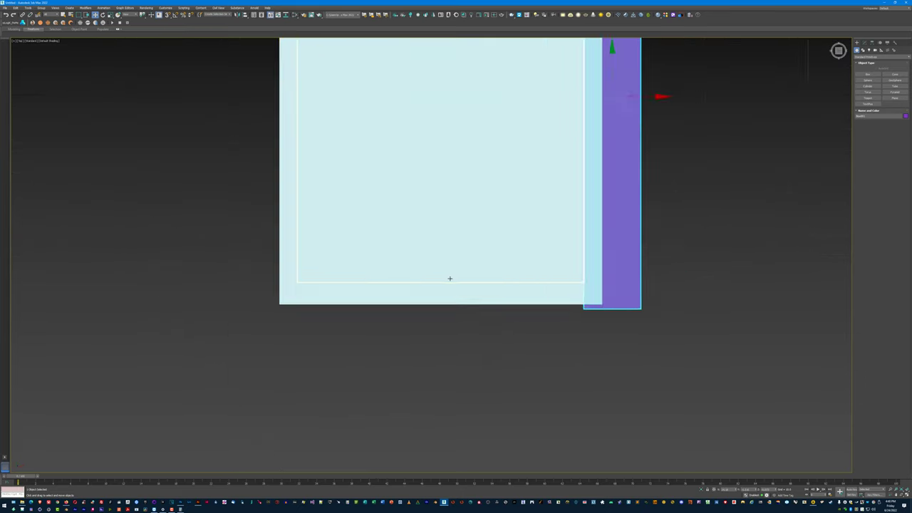
scroll(450, 278, "down", 3)
key("F3")
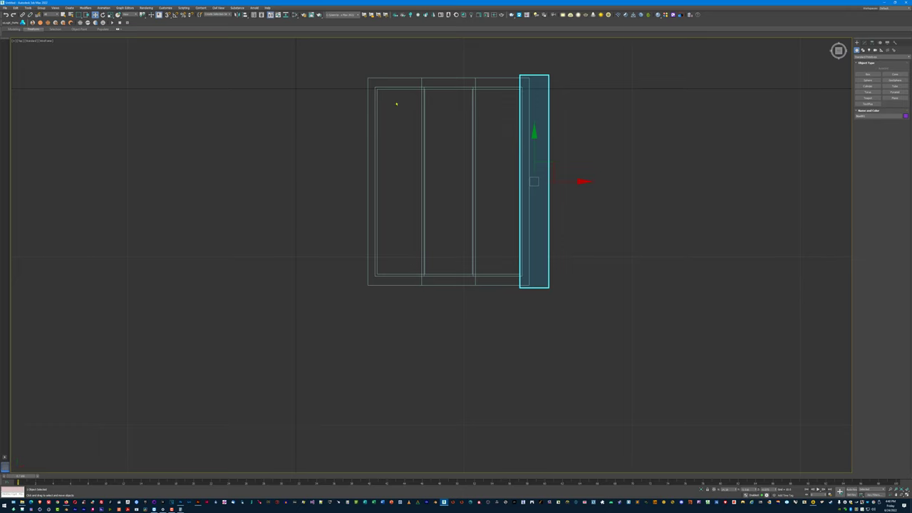
left_click_drag(408, 154, 482, 204)
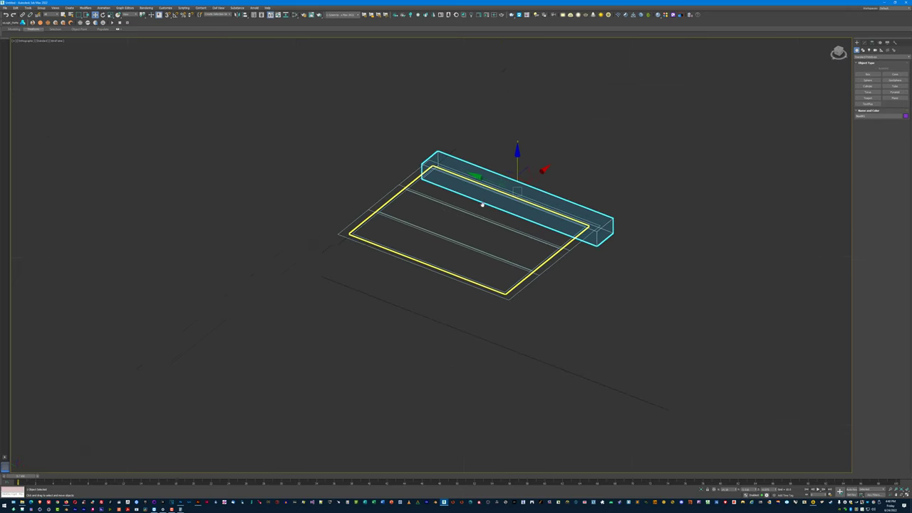
scroll(482, 198, "up", 2)
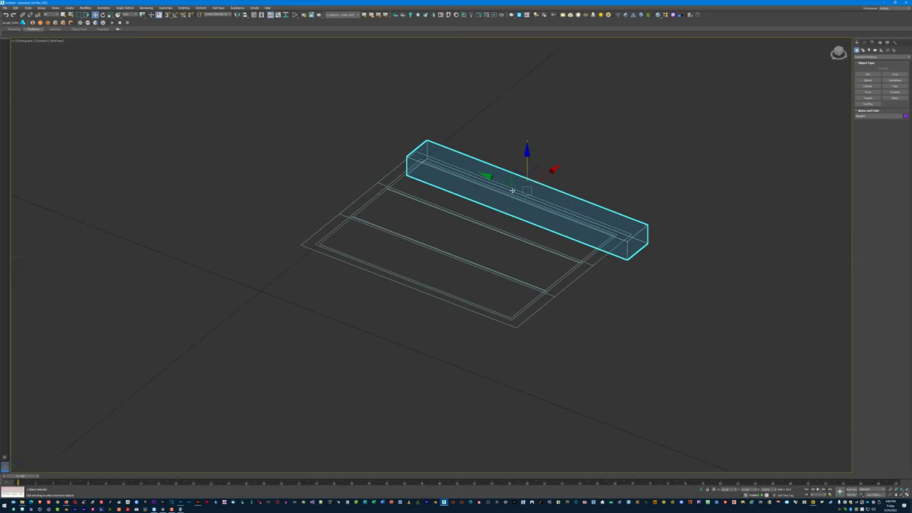
Create a tall upright cylinder at the near corner of the planes and set its height segments to 1
left_click(868, 86)
left_click_drag(302, 261, 305, 272)
left_click(315, 63)
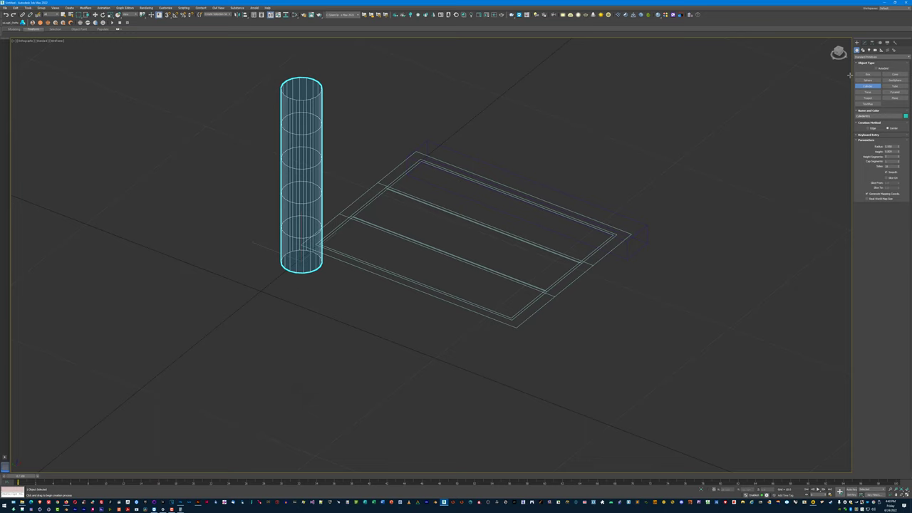
key("w")
left_click(864, 42)
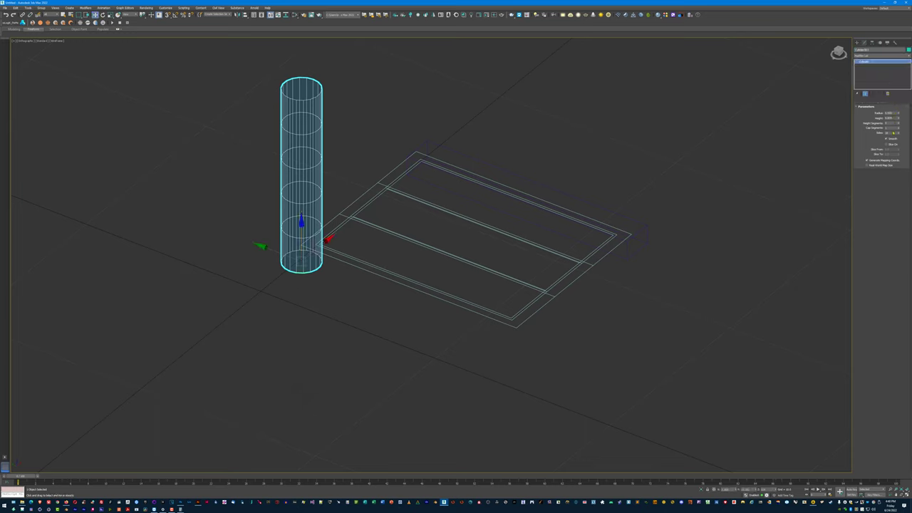
double_click(890, 123)
type("1")
key("Tab")
In shaded display, rotate the cylinder with angle snap to lie flat and move it onto the planes' short edge
left_click(277, 228)
key("F3")
left_click(296, 239)
key("e")
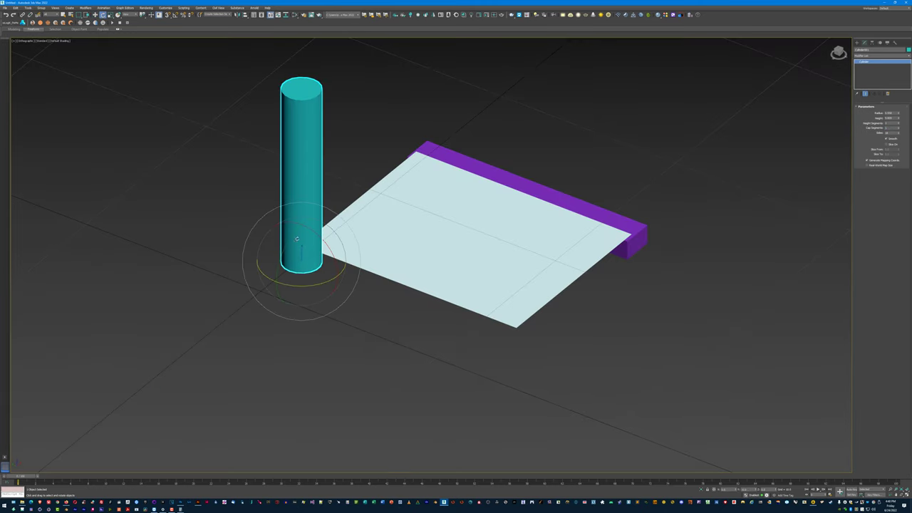
key("a")
left_click_drag(278, 286, 269, 314)
key("w")
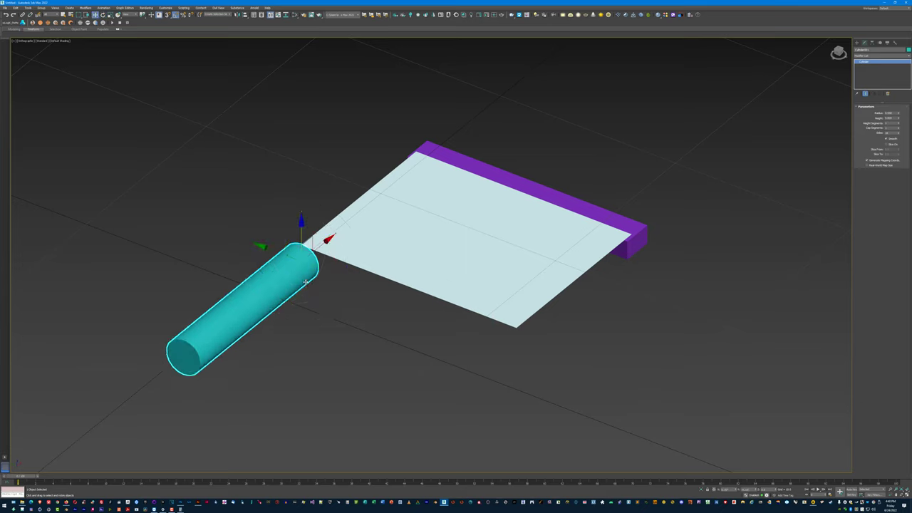
left_click_drag(310, 257, 451, 142)
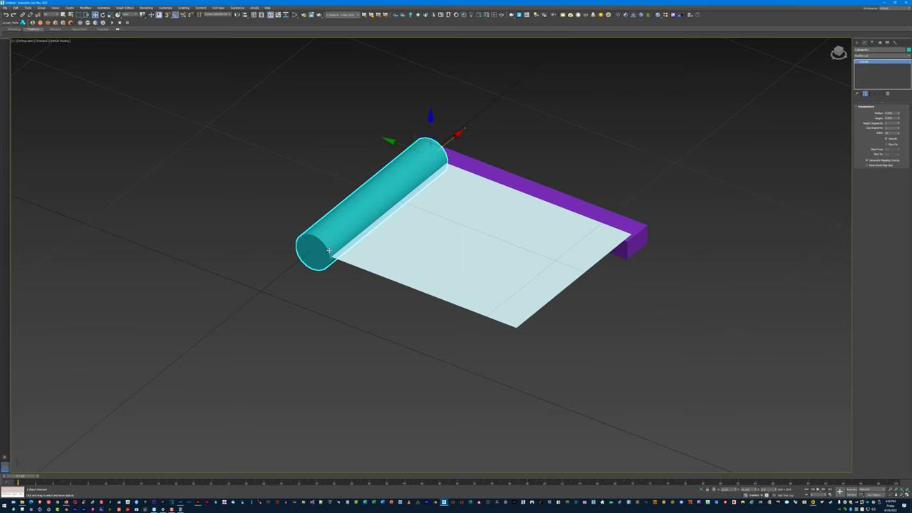
Try shifting the middle bleed plane along Y relative to the other planes, and undo the move
left_click(399, 267)
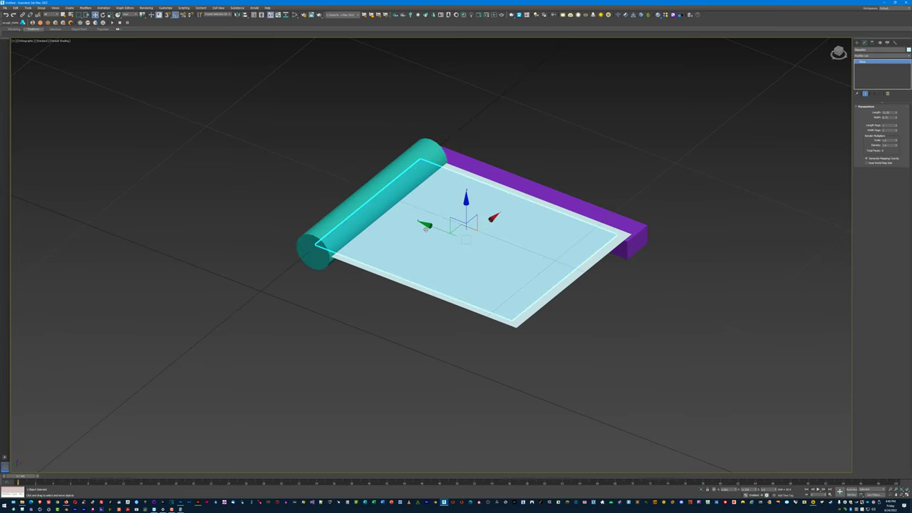
left_click_drag(425, 228, 451, 224)
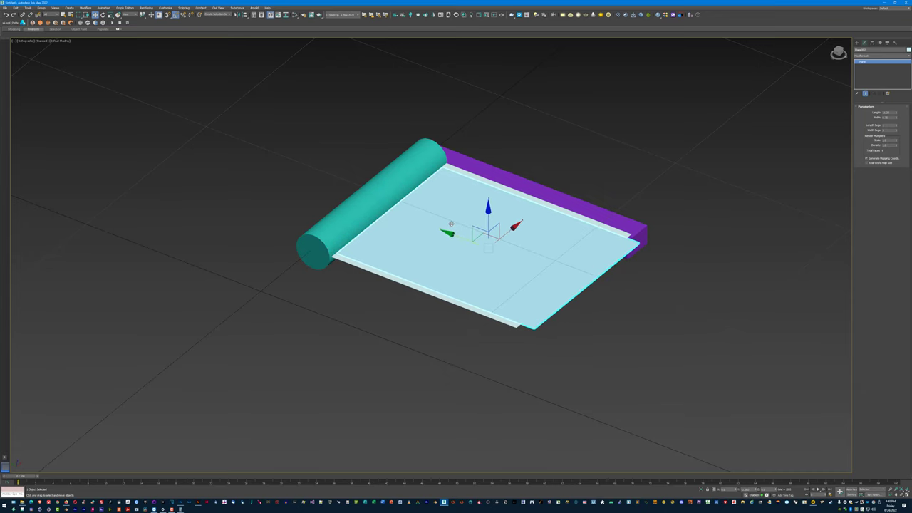
key("ctrl+z")
Examine the bleed margin at the corner where the cylinder crosses the planes
scroll(324, 239, "up", 8)
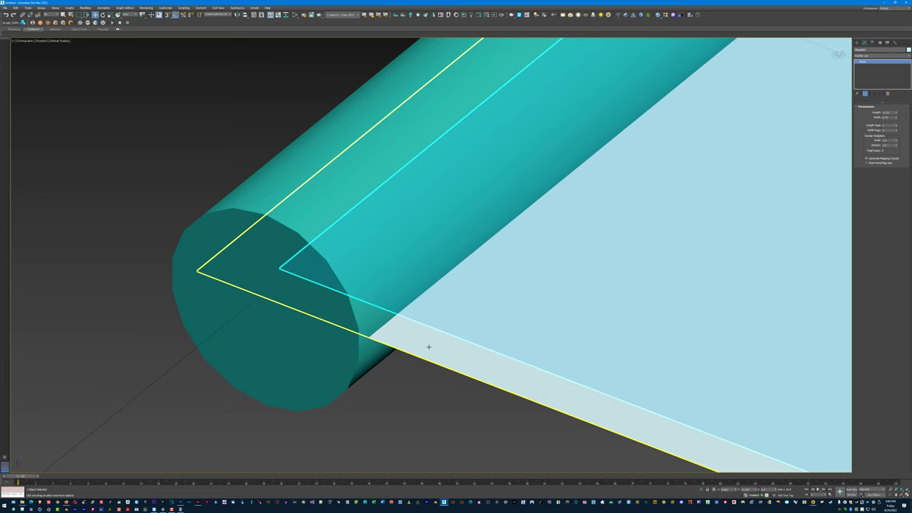
scroll(411, 319, "down", 2)
scroll(366, 245, "down", 6)
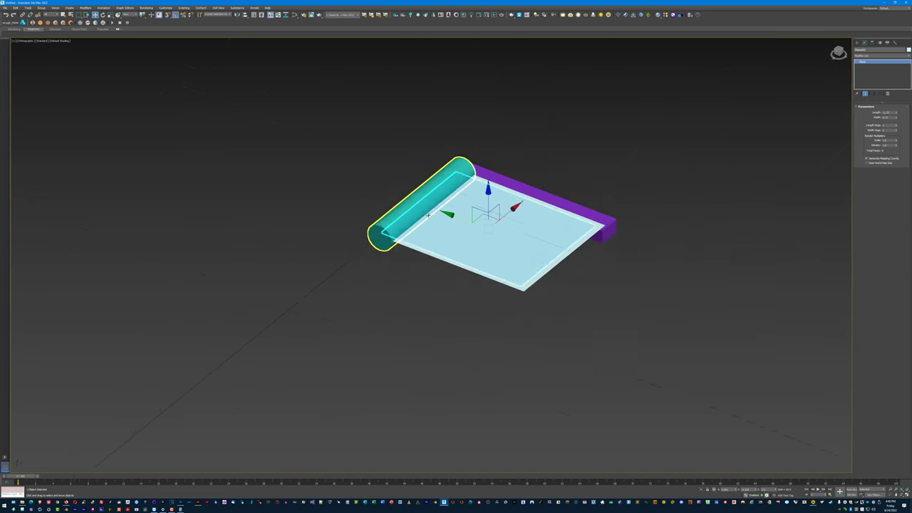
scroll(440, 211, "up", 5)
scroll(441, 211, "down", 4)
scroll(440, 211, "up", 3)
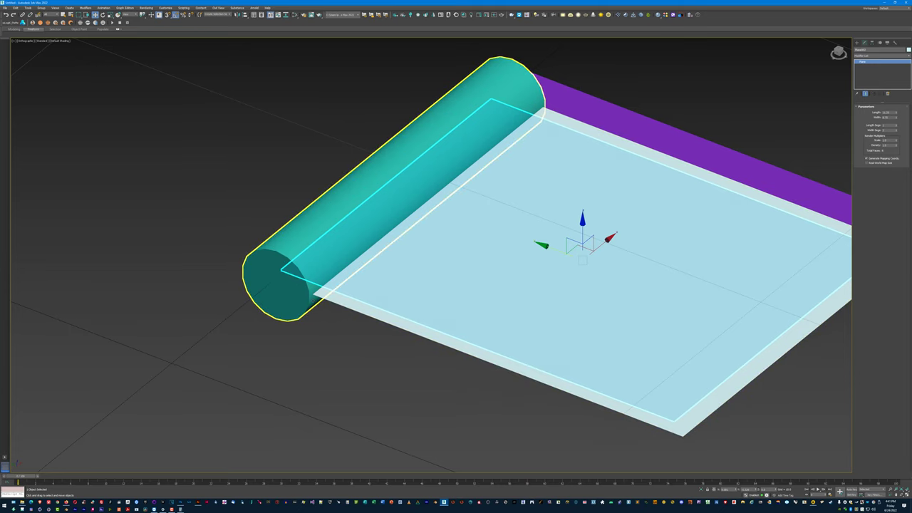
Raise the box along Z above the planes and return to the Top view of the layout
left_click(431, 194)
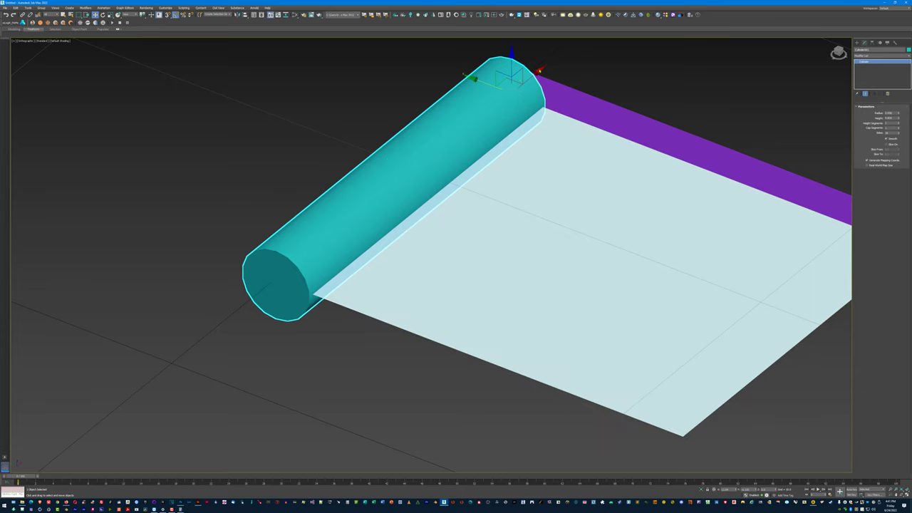
left_click(579, 97)
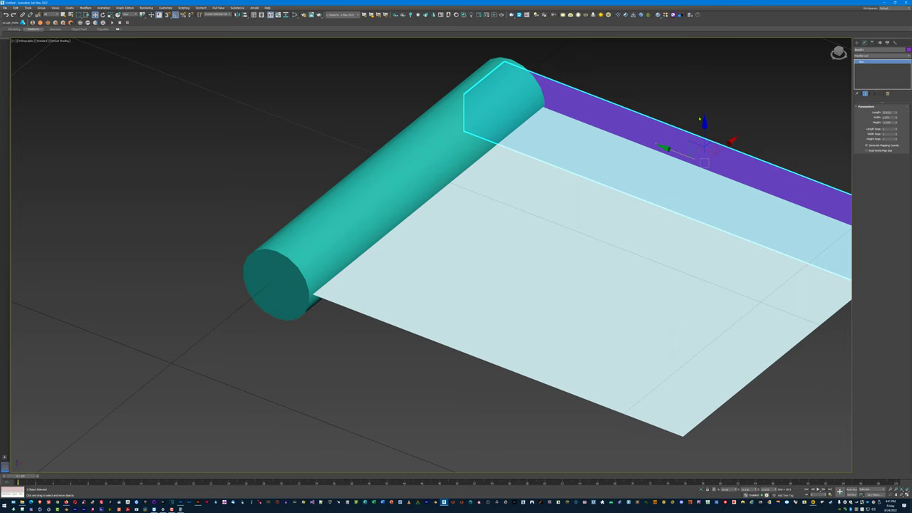
left_click_drag(702, 121, 727, 102)
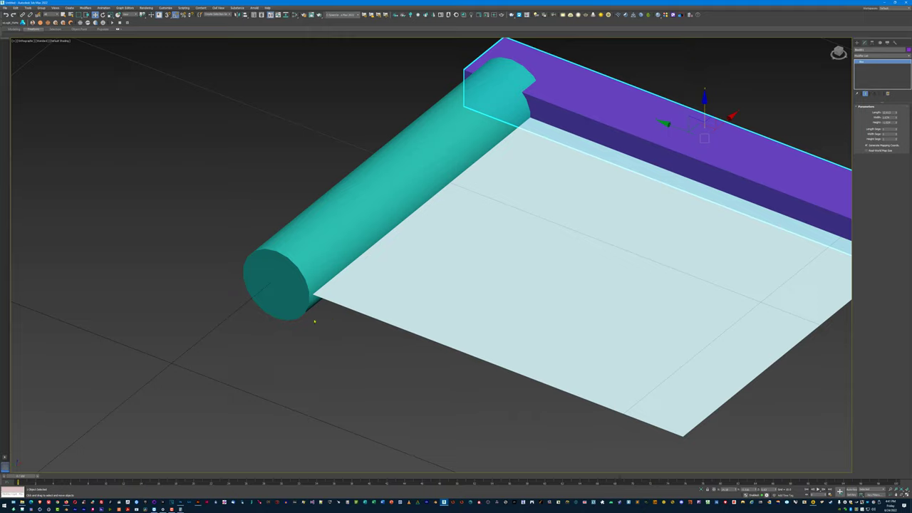
key("f")
key("t")
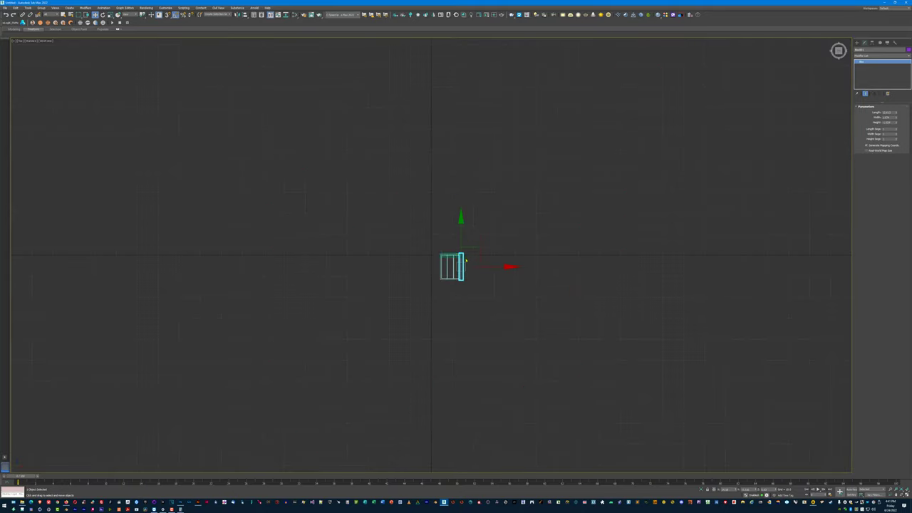
scroll(465, 261, "up", 8)
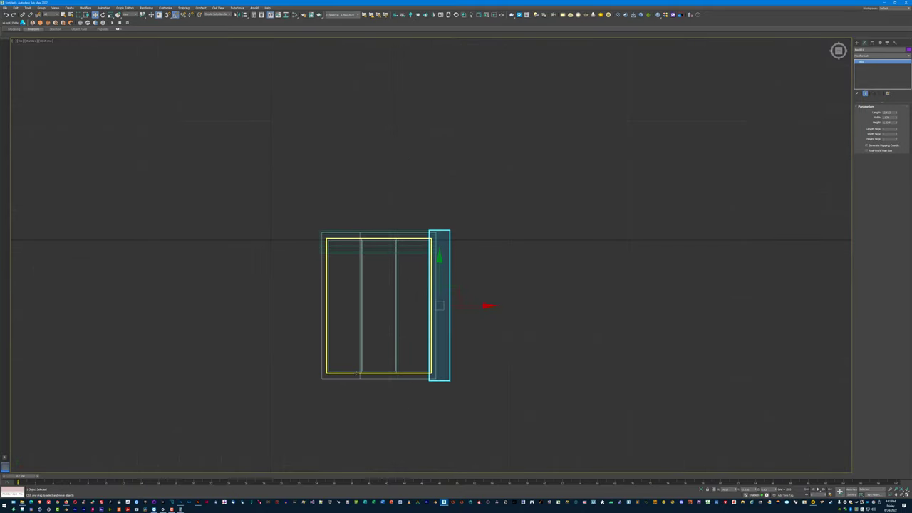
left_click(356, 376)
left_click(356, 371)
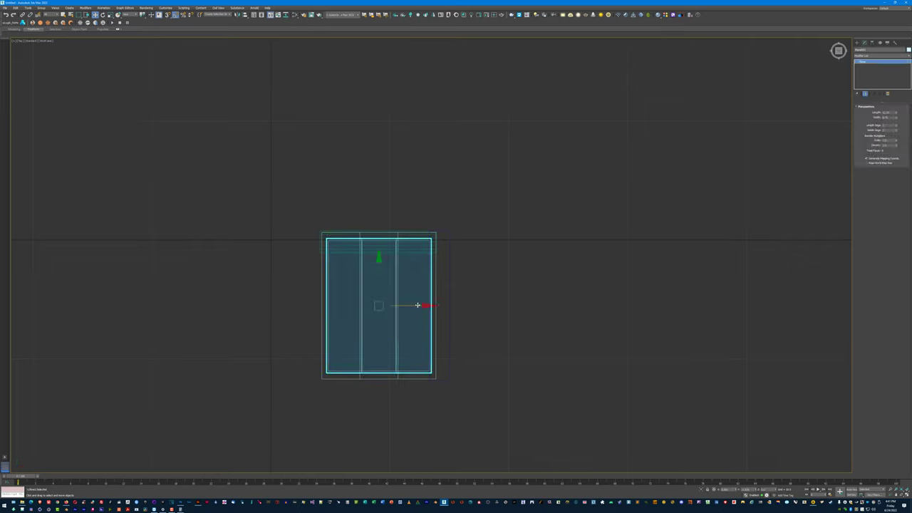
left_click_drag(417, 293, 588, 292)
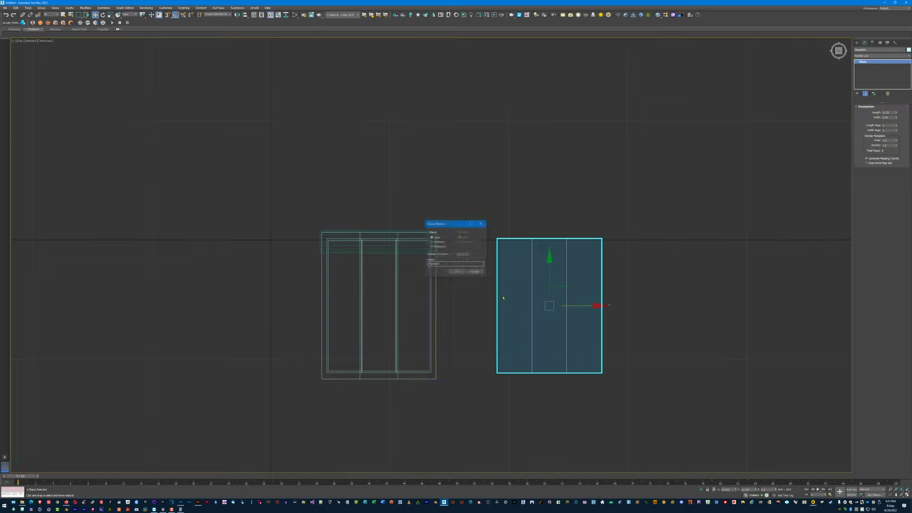
left_click(473, 273)
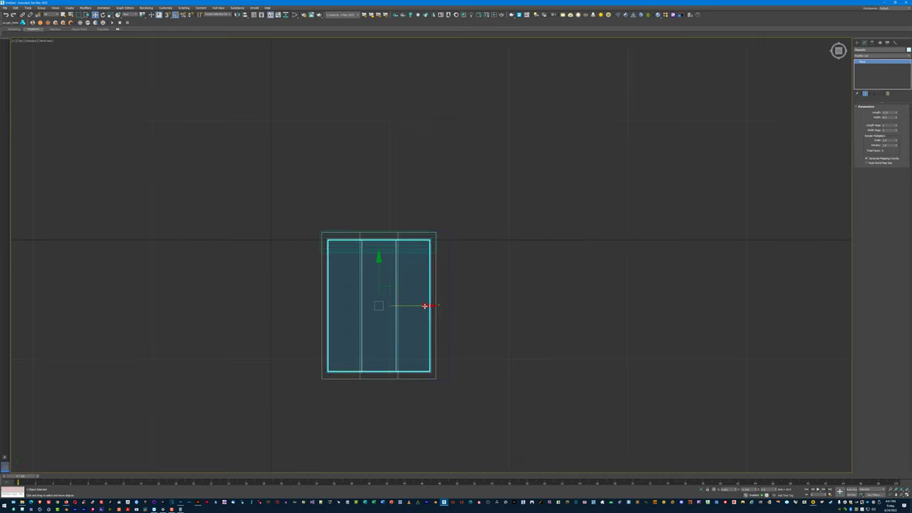
Clone the innermost plane along X as an independent Copy, placed clear of the nested planes and the box
left_click_drag(425, 305, 588, 306)
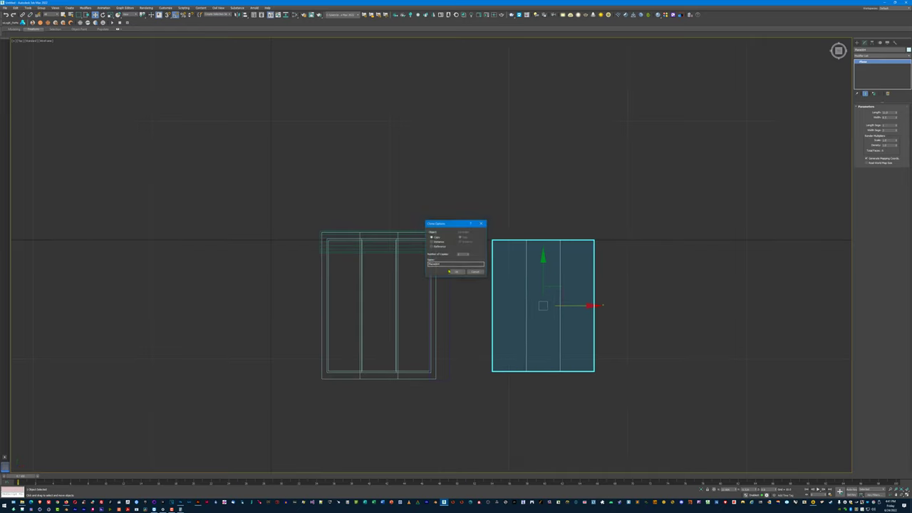
left_click(450, 271)
scroll(571, 290, "up", 4)
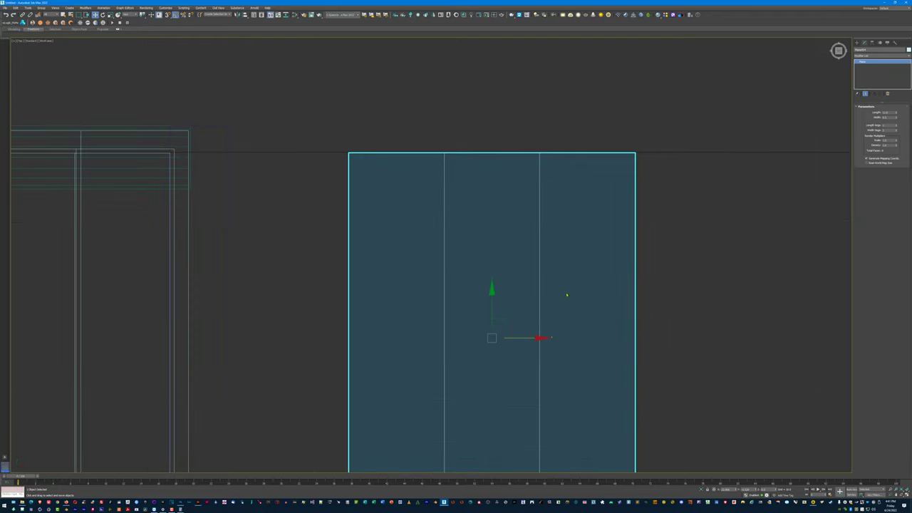
Switch to Photoshop and place its window over the 3ds Max viewport showing the copied plane
left_click_drag(566, 294, 556, 270)
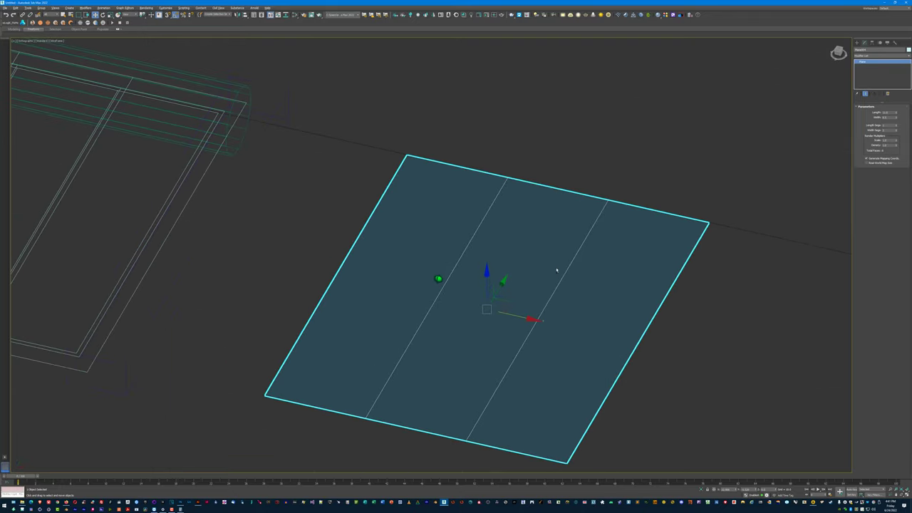
scroll(557, 270, "down", 2)
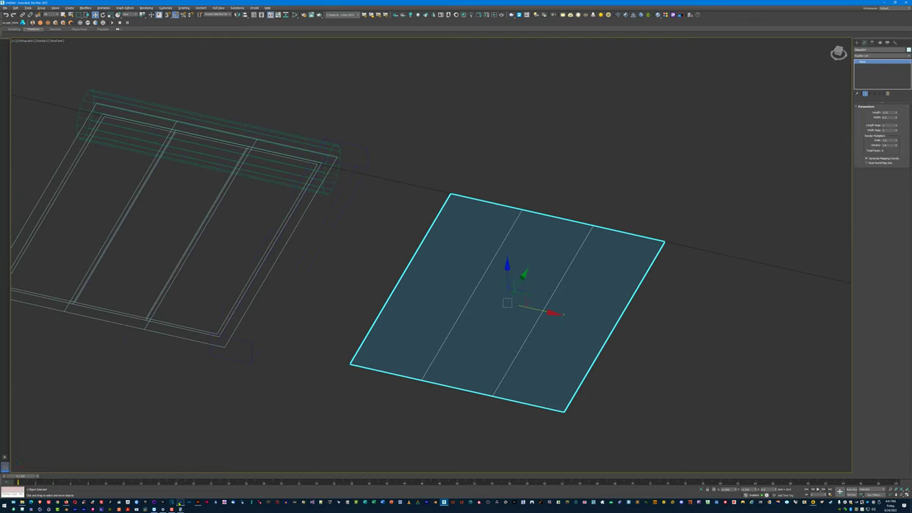
left_click(180, 502)
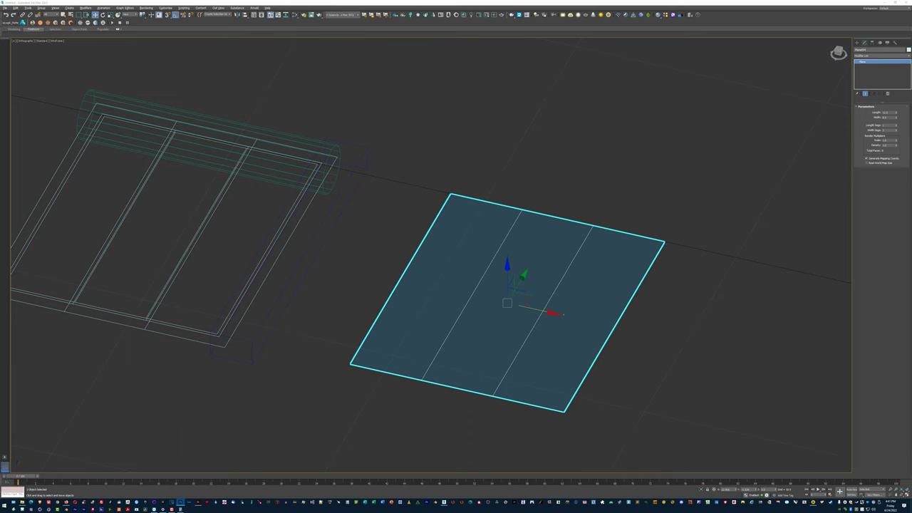
left_click_drag(911, 184, 280, 40)
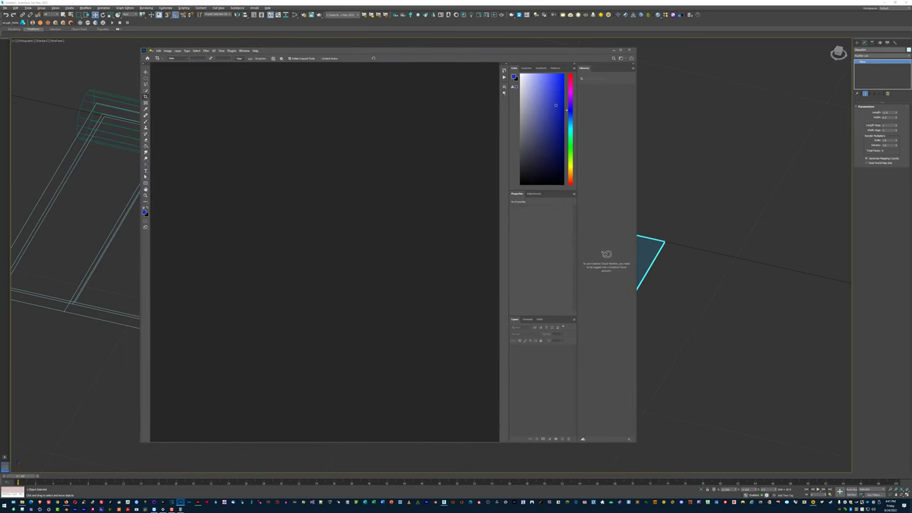
Open trifold_back_v4.pdf, importing its single page with the default PDF page options
left_click(151, 50)
mouse_move(175, 79)
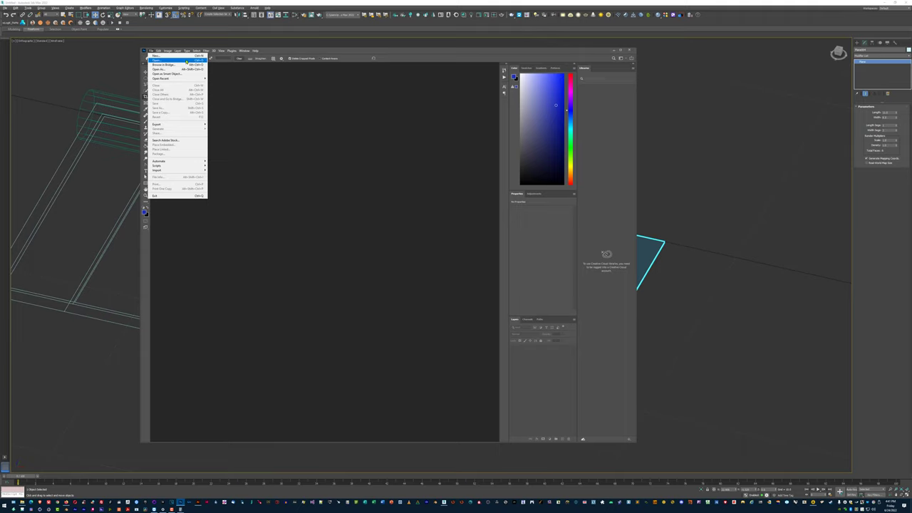
left_click(159, 59)
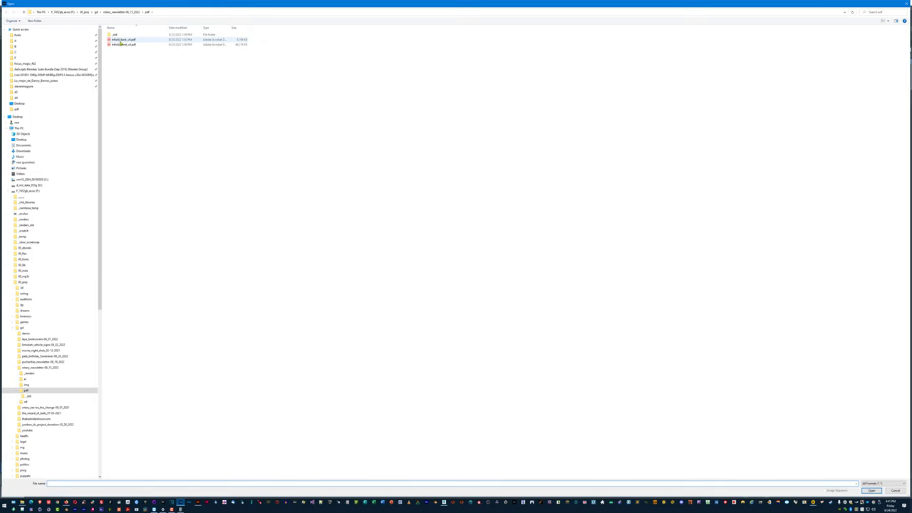
double_click(122, 39)
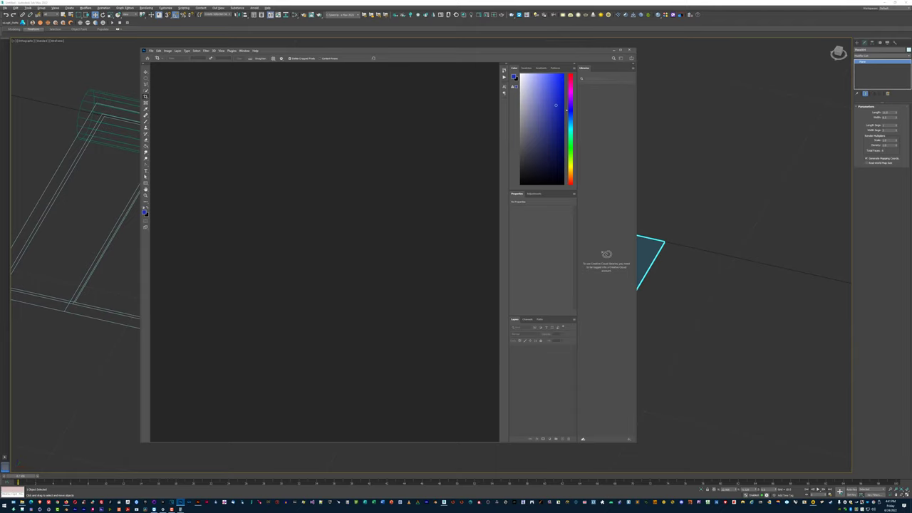
left_click_drag(715, 216, 244, 278)
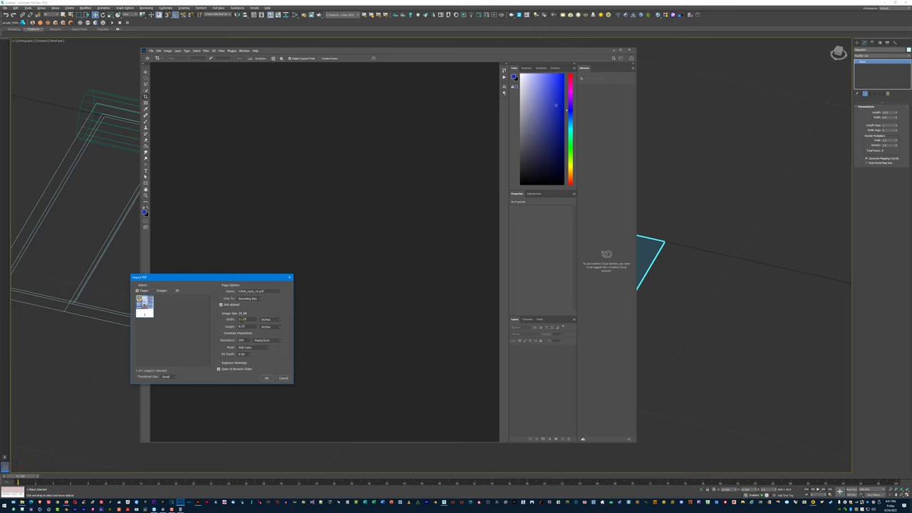
left_click(265, 378)
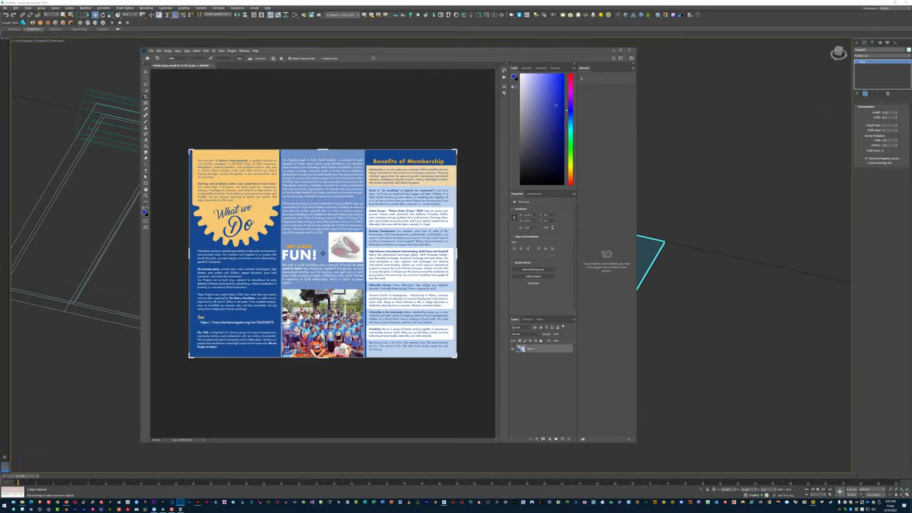
Examine the brochure's print settings and the Adobe PDF printer's document properties
left_click(151, 51)
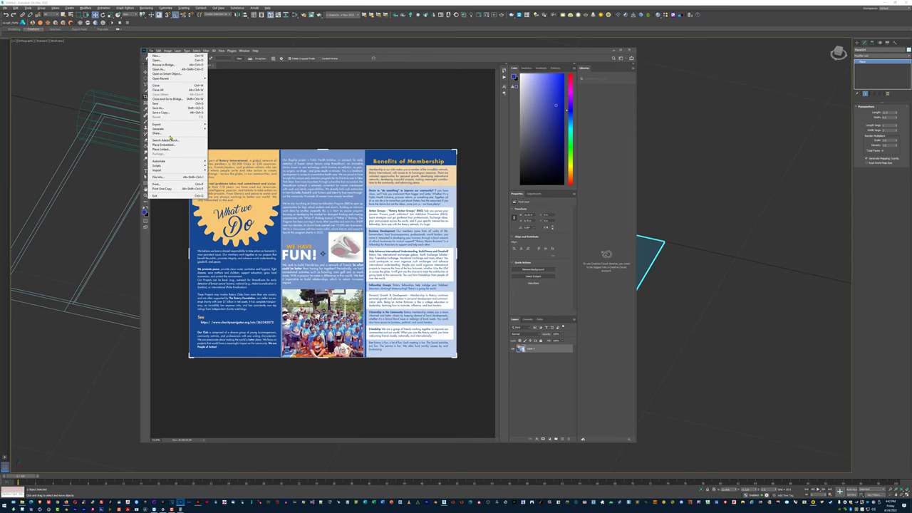
left_click(177, 184)
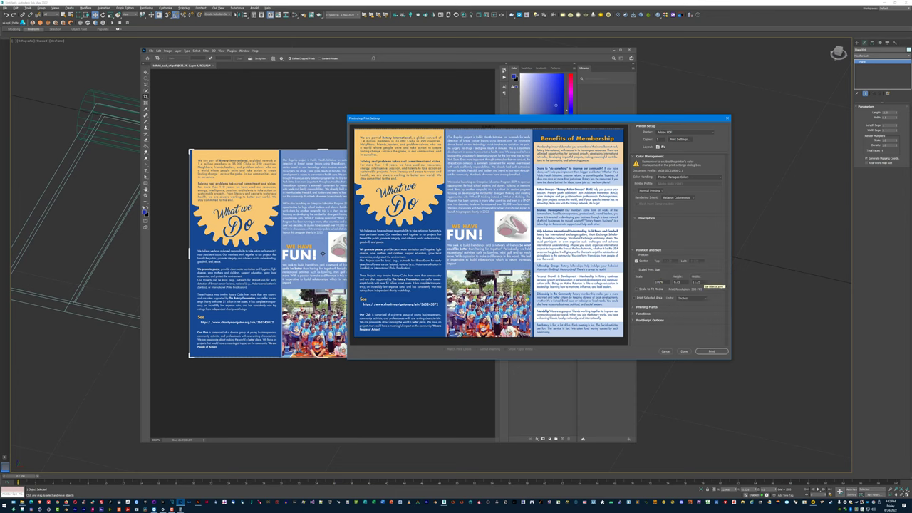
left_click(679, 139)
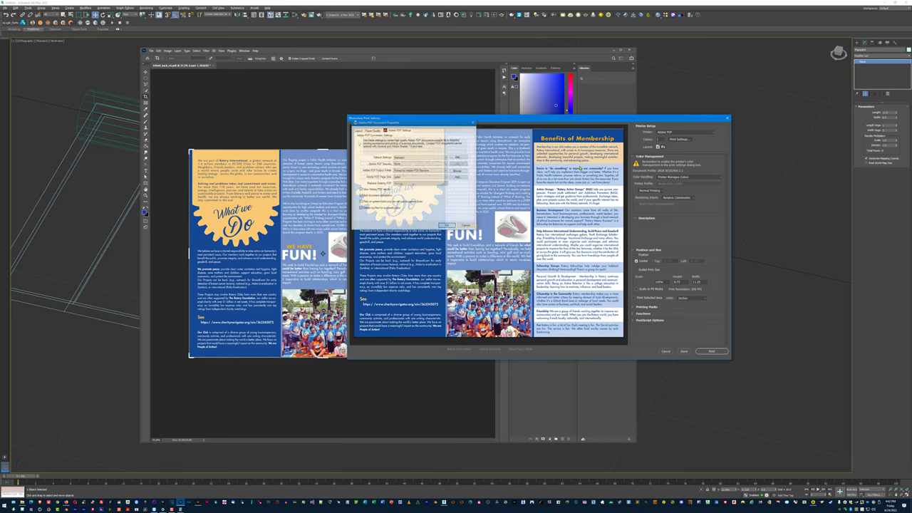
left_click(465, 226)
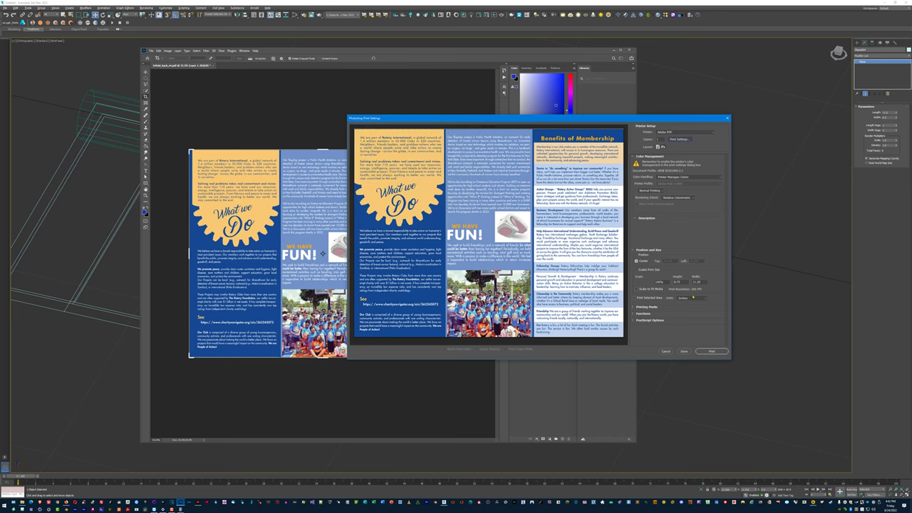
Toggle Scale to Fit Media on and off to compare how the brochure fills the printed page
left_click(654, 290)
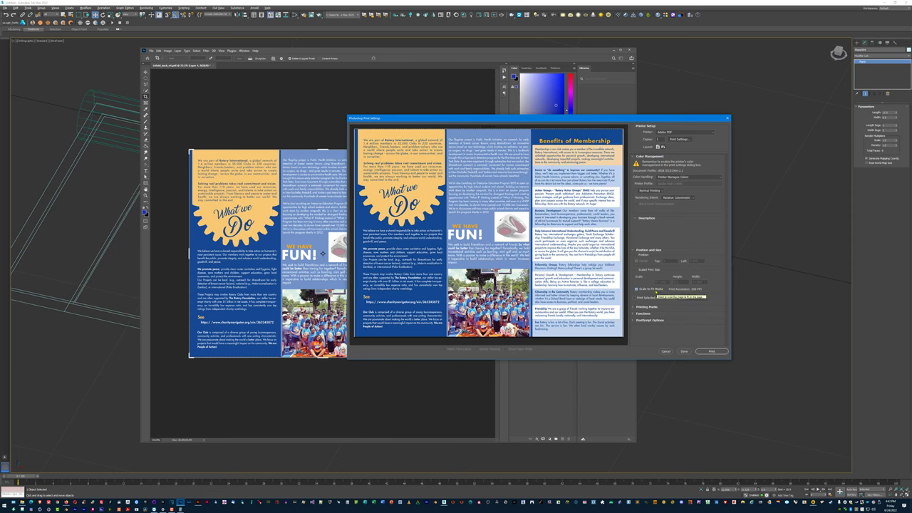
left_click(655, 289)
left_click(655, 289)
left_click(655, 289)
left_click(655, 289)
Cancel the print settings and quit Photoshop without saving the brochure PDF
left_click(665, 351)
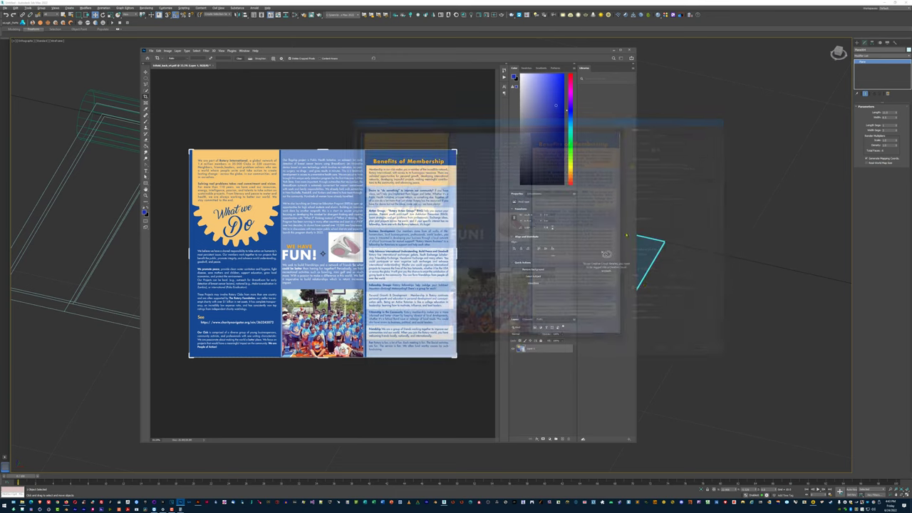
left_click(631, 50)
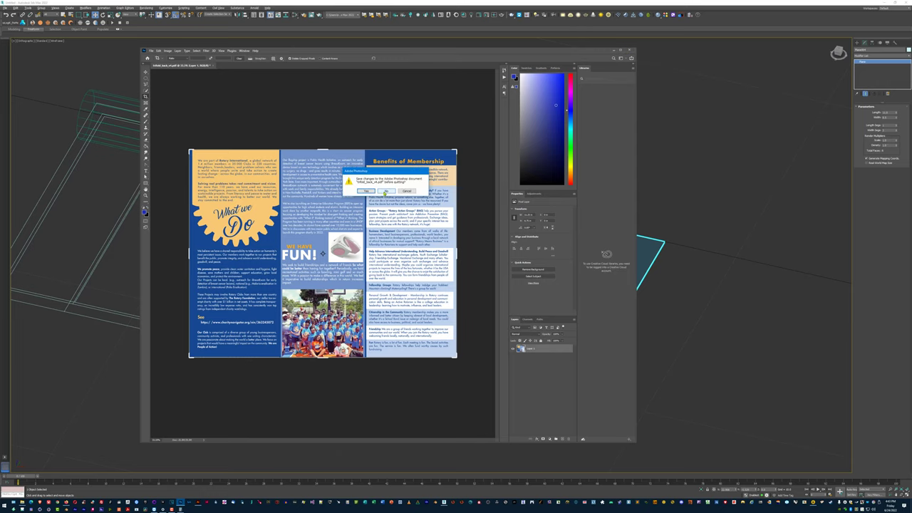
left_click(385, 192)
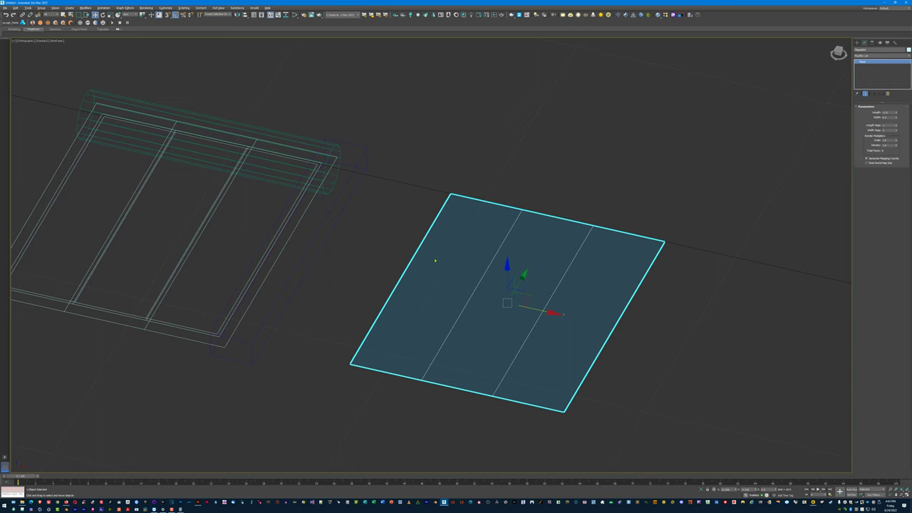
Shade the viewport, set the middle bleed plane's object color to red and raise it slightly along Z
key("F3")
left_click(325, 241)
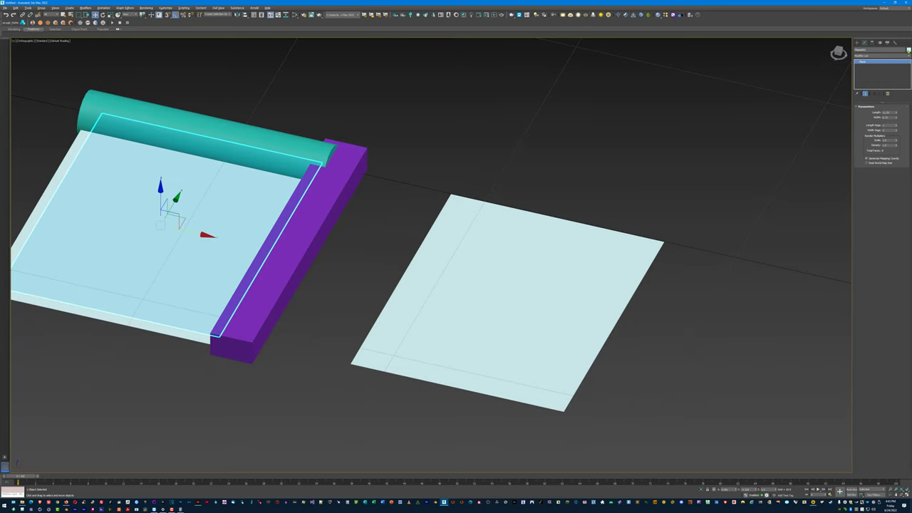
left_click(908, 50)
left_click(417, 248)
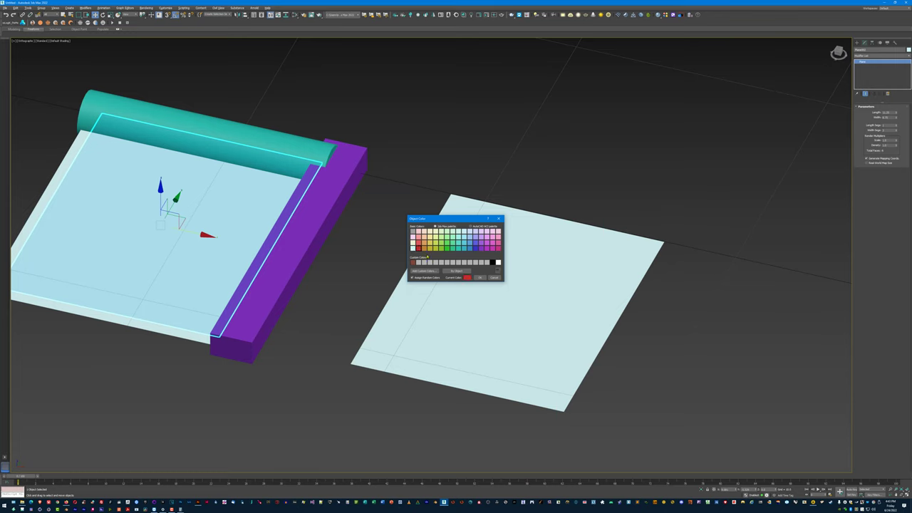
left_click(480, 277)
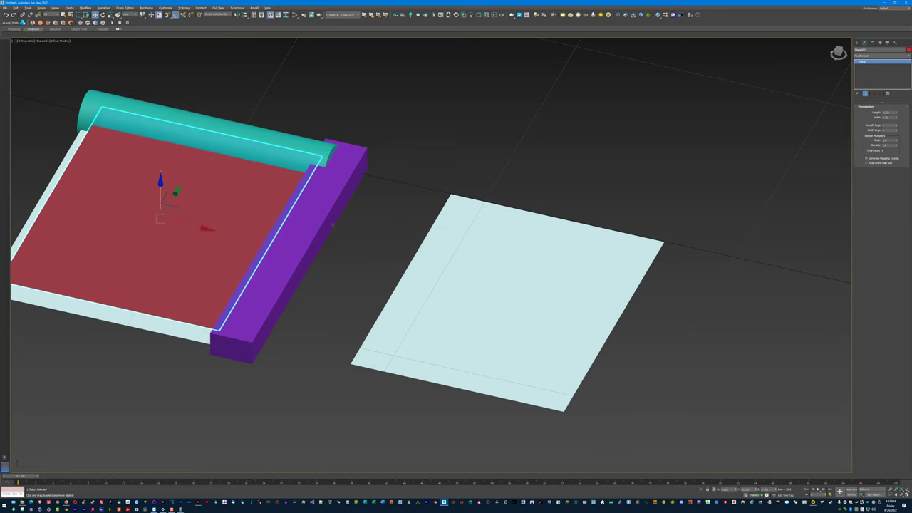
Select the innermost of the nested planes and move it along Z in the shaded view
key("F3")
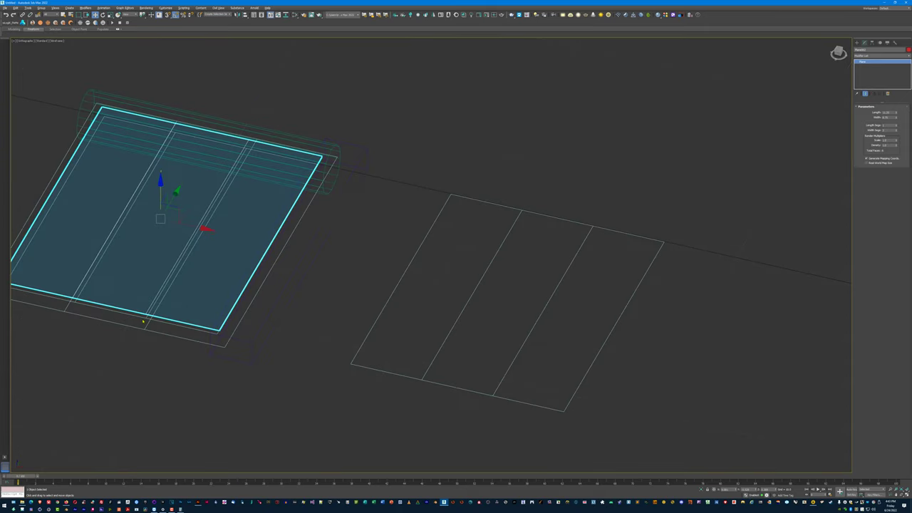
left_click(143, 318)
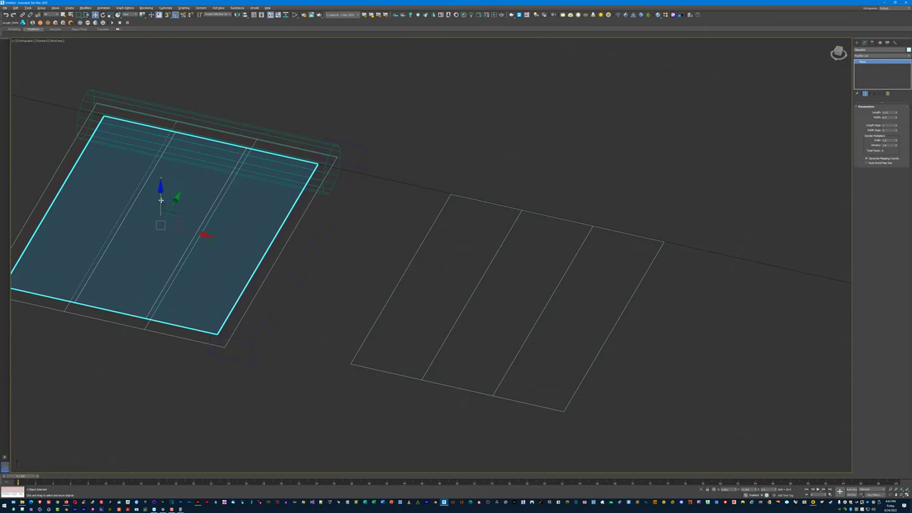
key("F3")
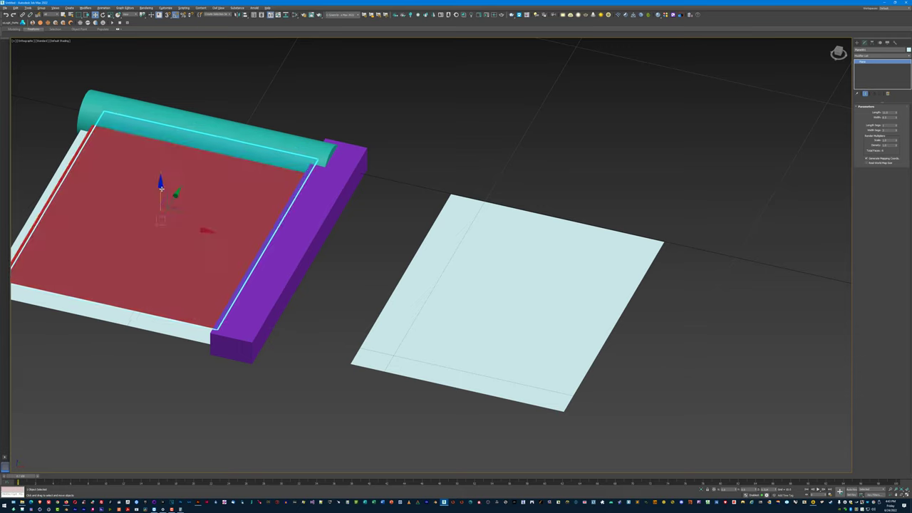
left_click_drag(161, 187, 158, 190)
Raise the innermost plane further along Z so it sits above the red bleed plane
key("t")
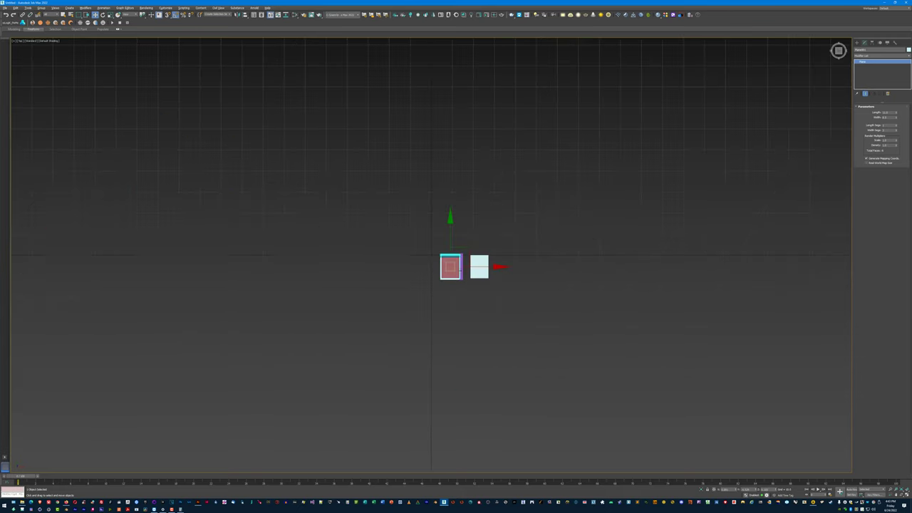
key("z")
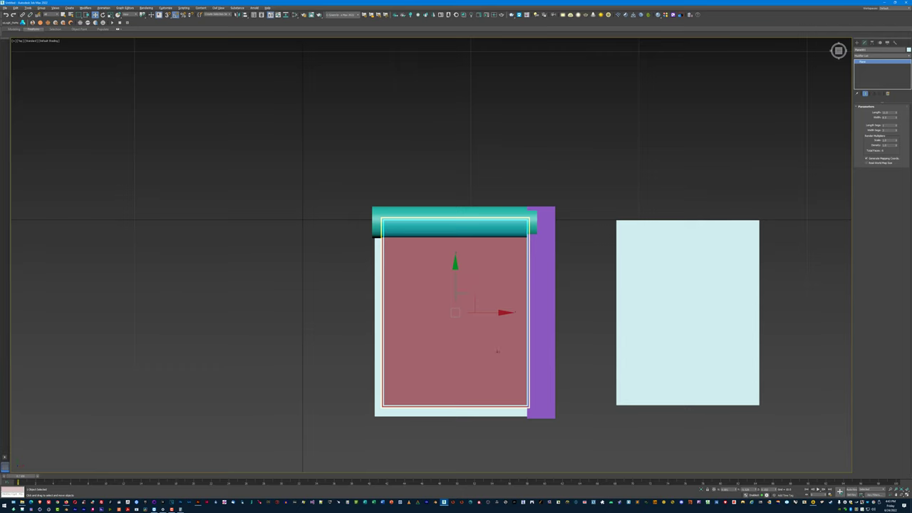
scroll(497, 351, "up", 2)
scroll(483, 341, "down", 1)
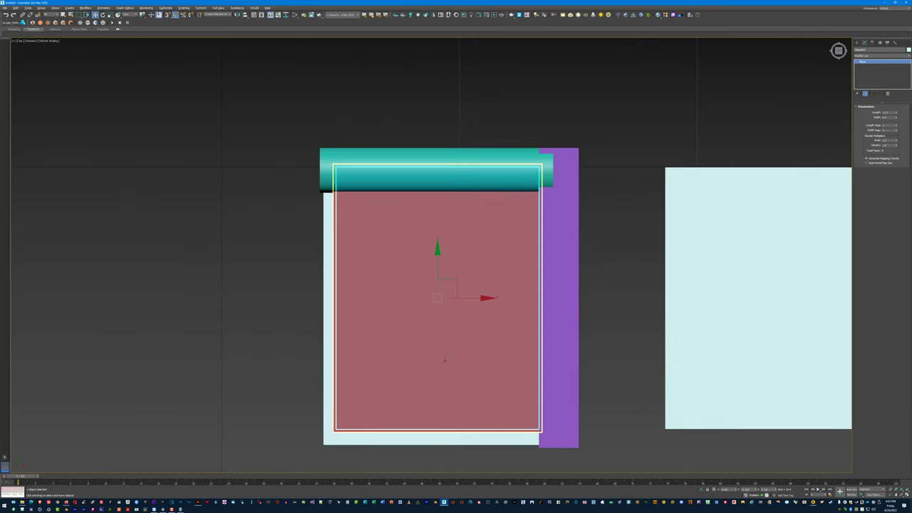
left_click_drag(444, 361, 470, 324)
left_click_drag(400, 318, 400, 311)
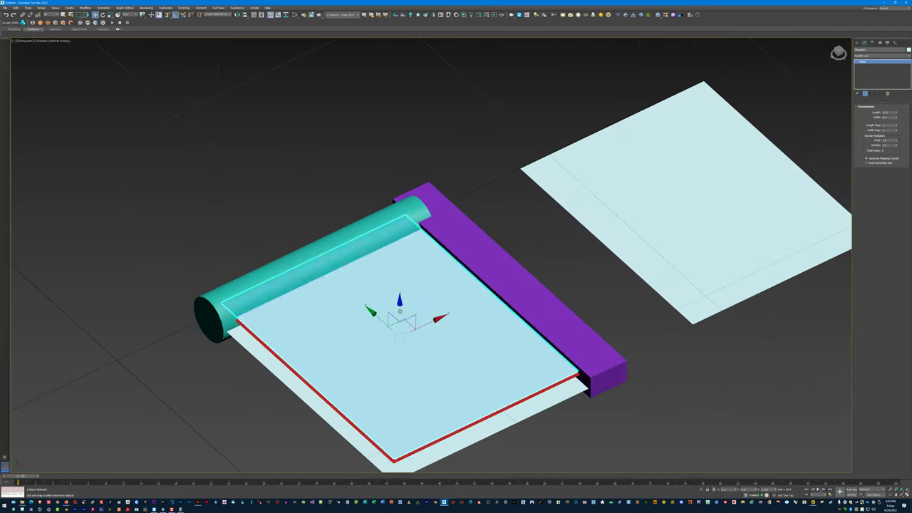
Delete the purple box overlapping the edge of the planes, working in the Top view, and leave nothing selected
key("t")
key("z")
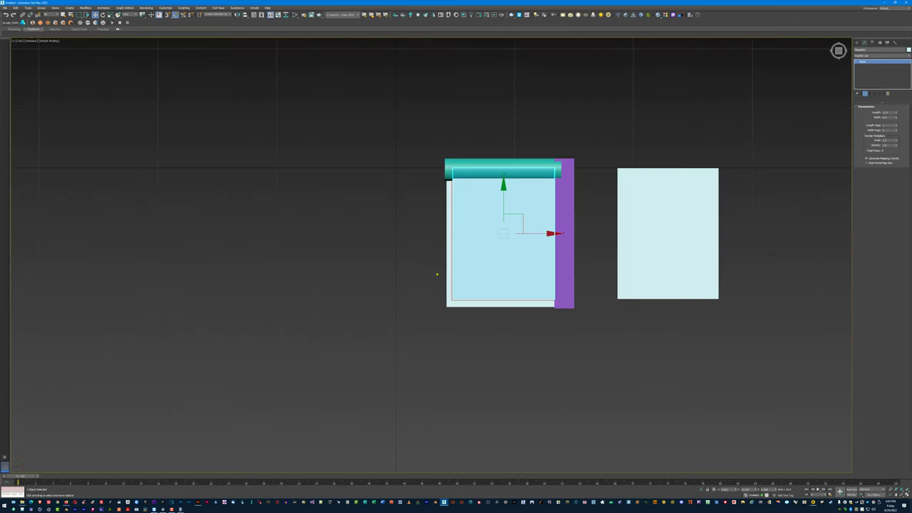
scroll(468, 259, "up", 3)
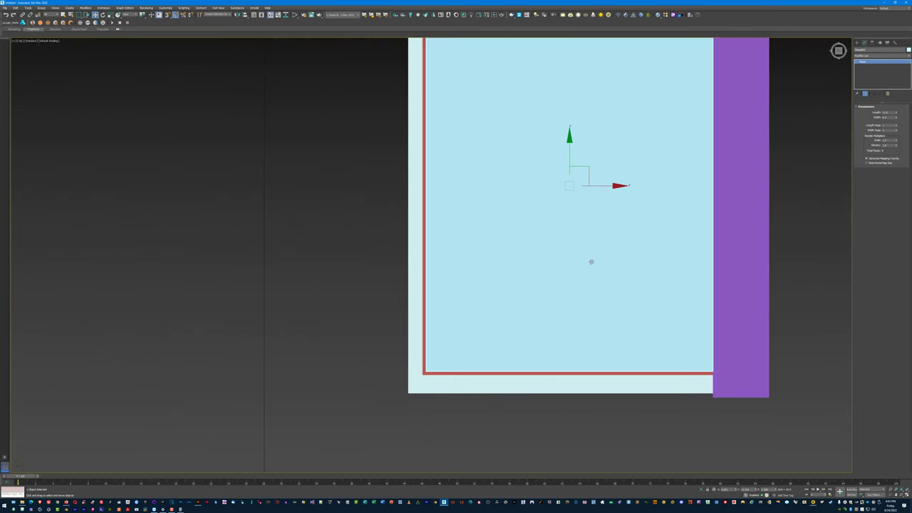
left_click(736, 265)
key("Delete")
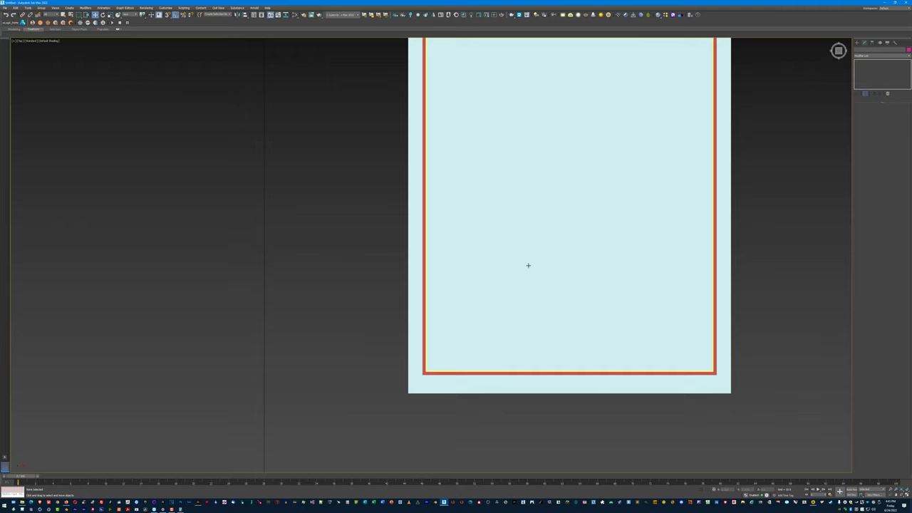
right_click(528, 265)
left_click(385, 309)
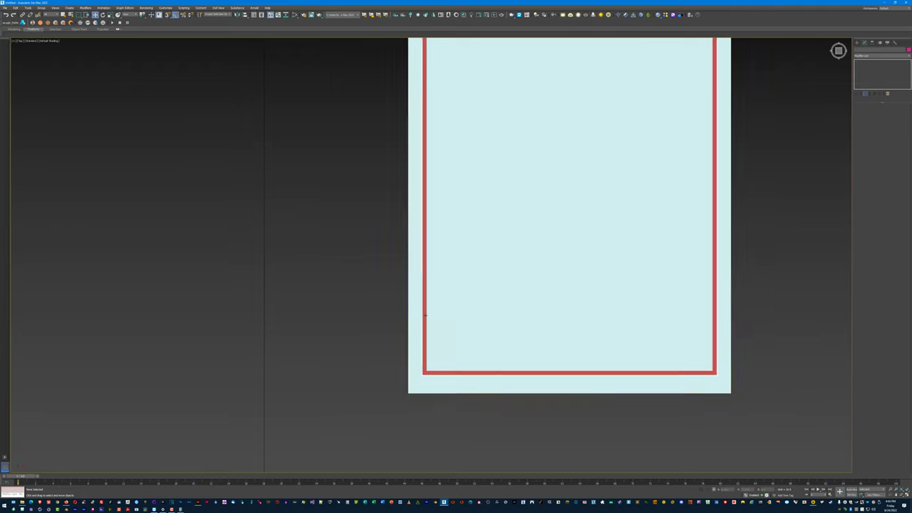
Set the object color of the innermost plane and its separate copy to blue
scroll(420, 330, "down", 4)
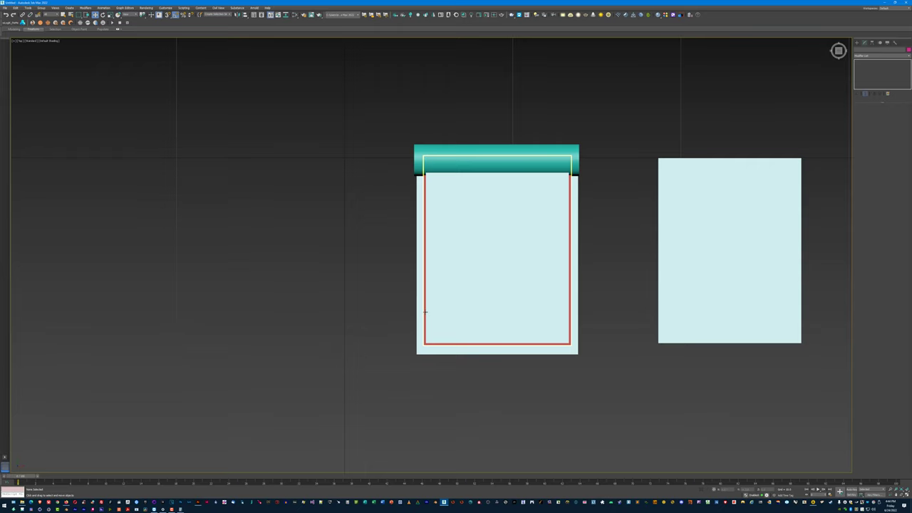
scroll(440, 288, "up", 4)
left_click(441, 289)
scroll(440, 289, "down", 4)
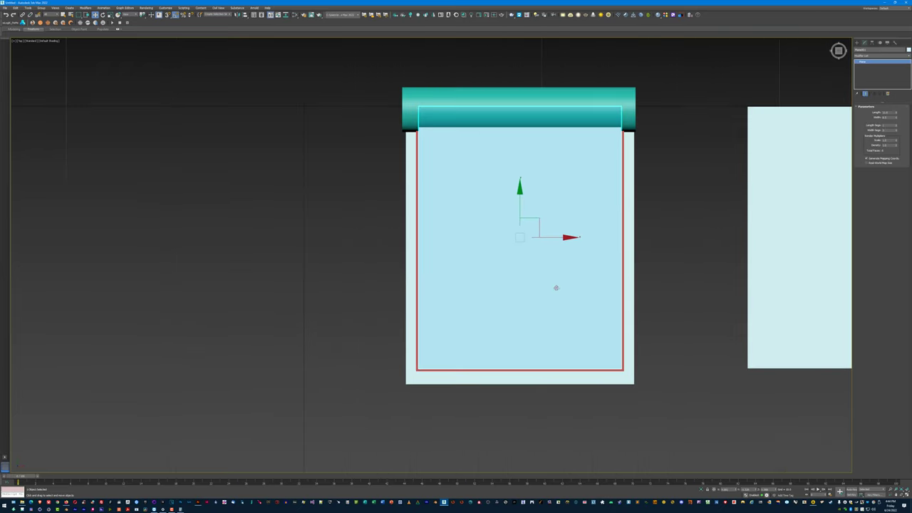
left_click(798, 275)
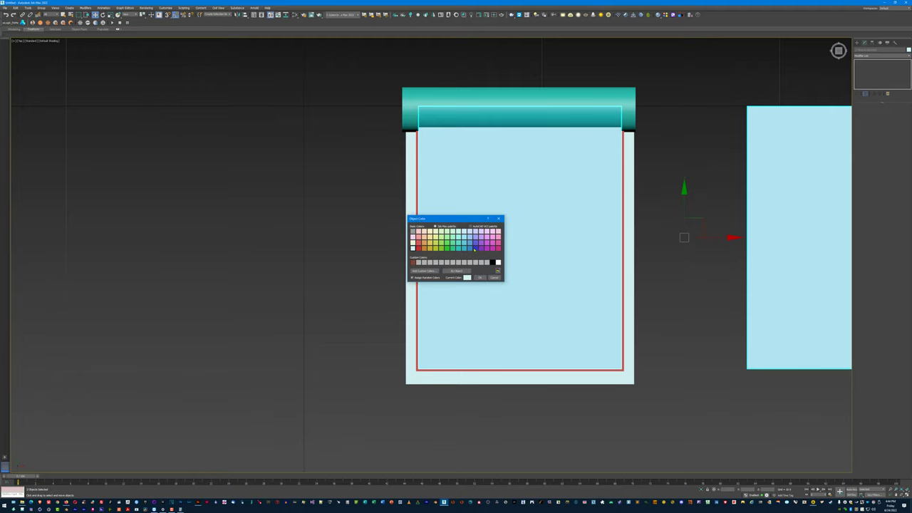
left_click(477, 247)
left_click(479, 277)
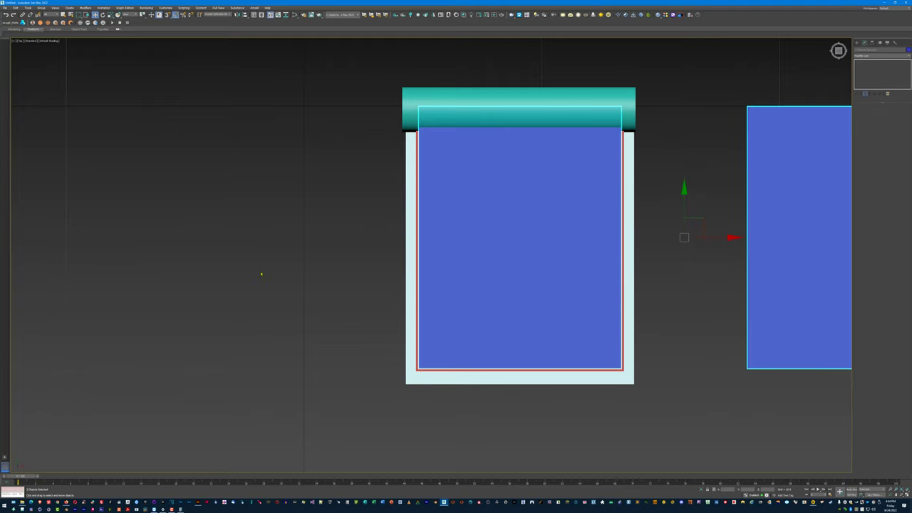
Select the outermost plane of the stack and examine the layered planes from an angled view and the Front view
left_click(306, 255)
scroll(308, 253, "down", 2)
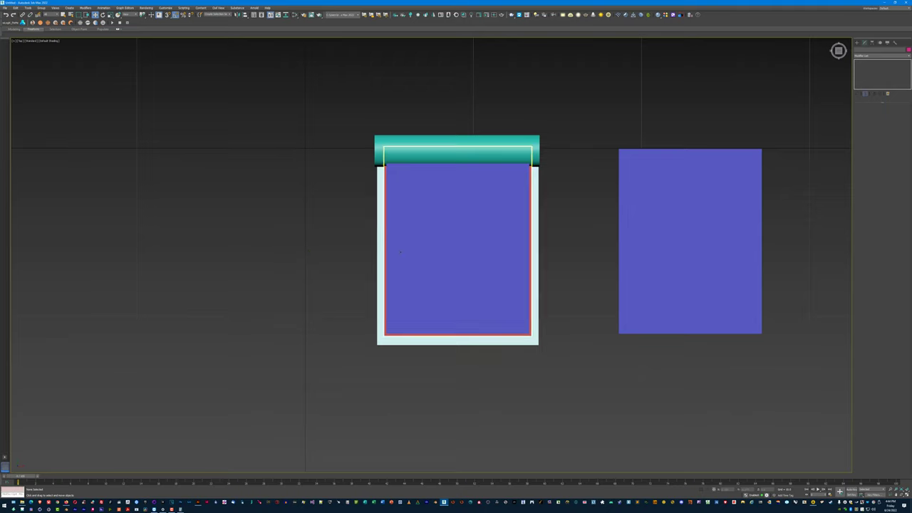
left_click(436, 278)
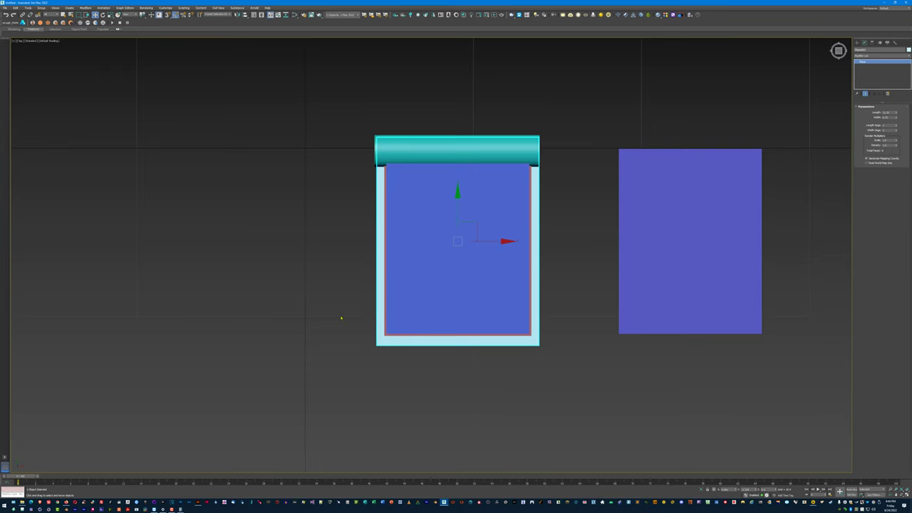
left_click_drag(341, 318, 356, 287)
scroll(345, 217, "up", 3)
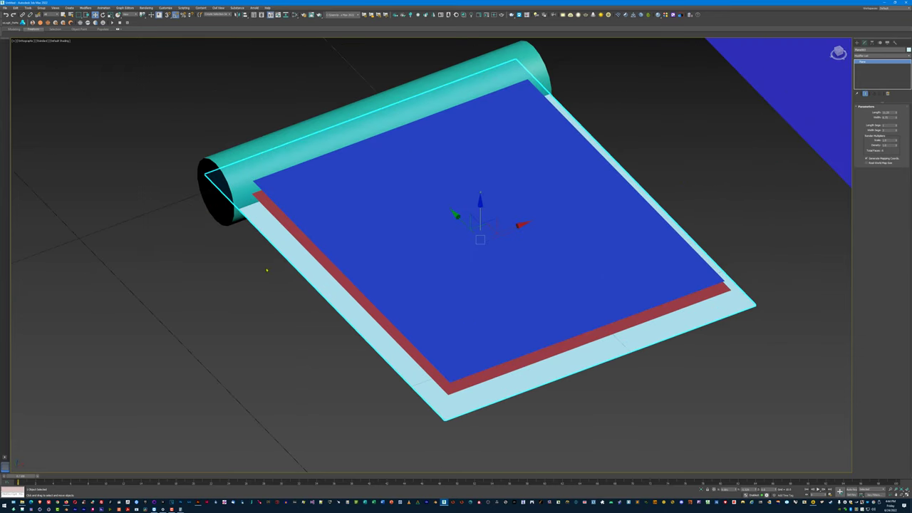
key("f")
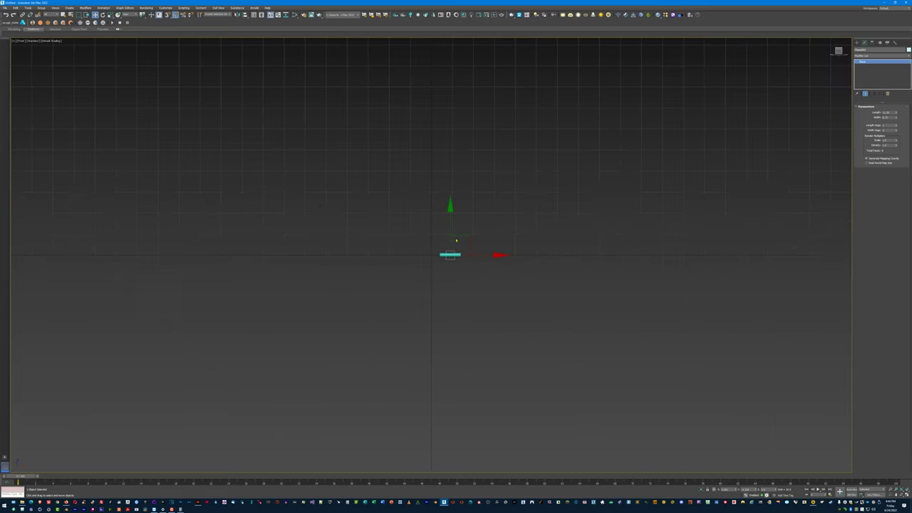
Select the separate blue plane in the Top view, display it in wireframe, and try to scale it down uniformly
key("t")
scroll(482, 256, "up", 6)
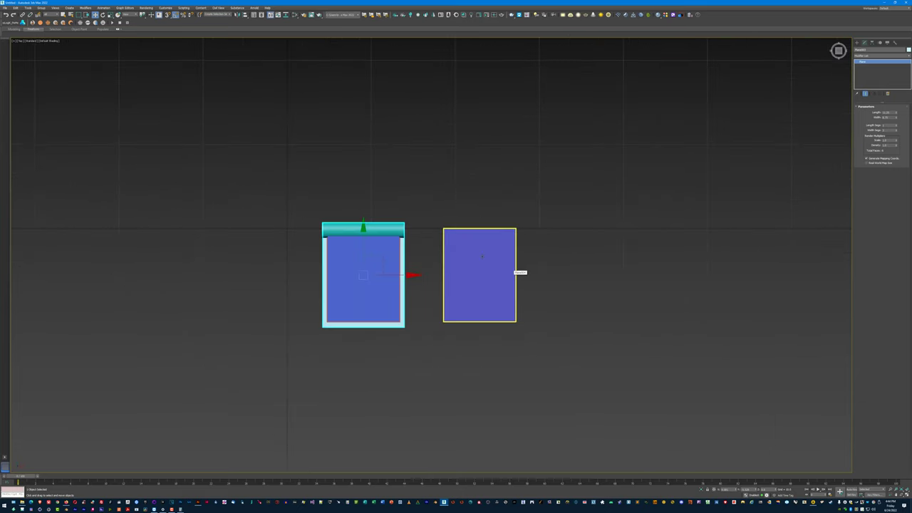
left_click(481, 256)
scroll(492, 241, "up", 3)
key("F3")
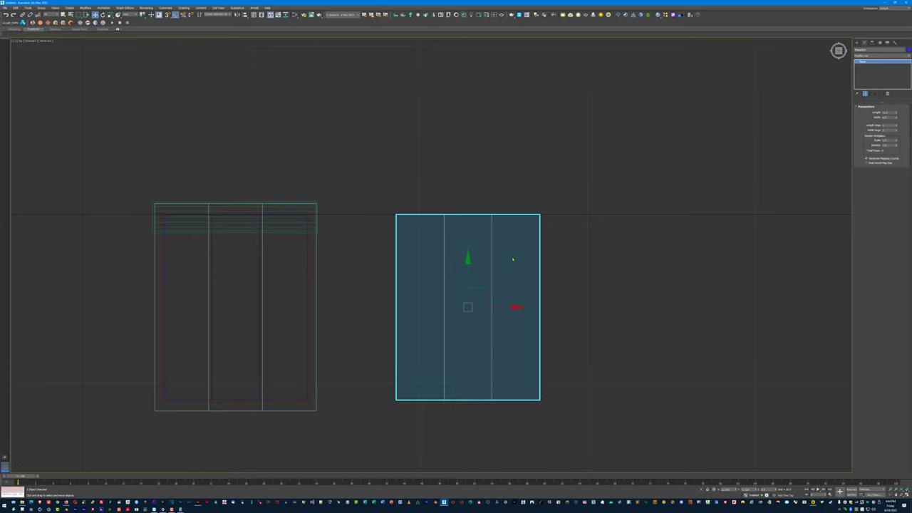
key("q")
key("r")
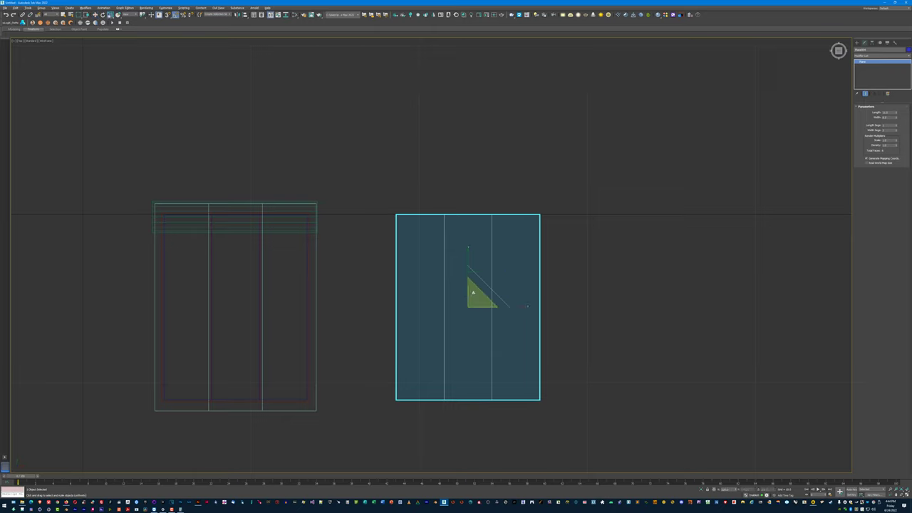
left_click_drag(472, 293, 453, 296)
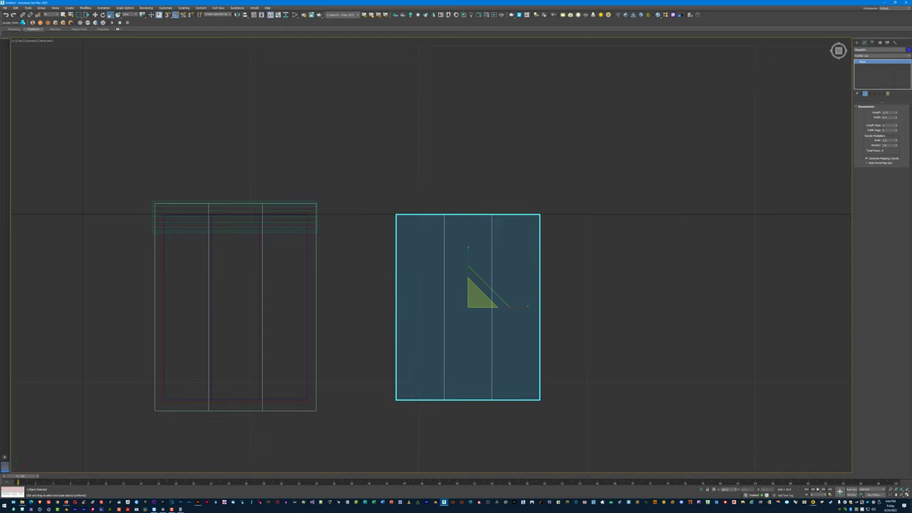